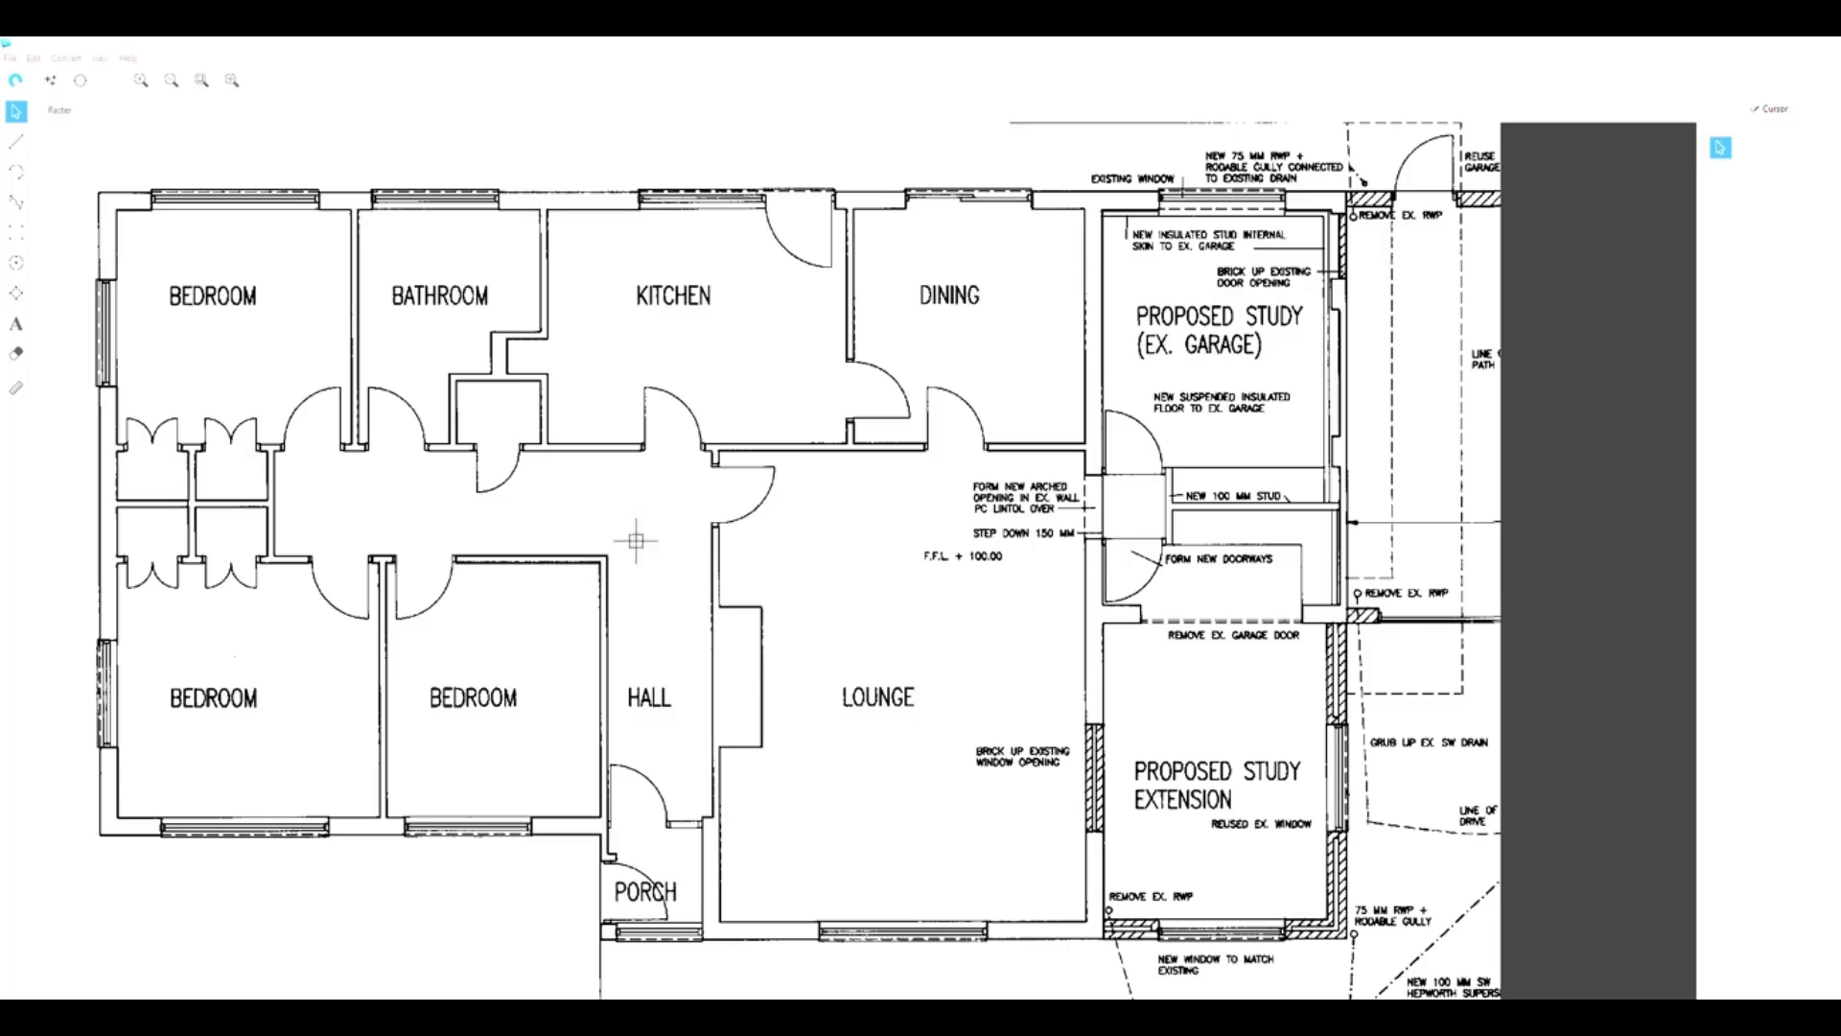
Step: Open the raster cleaning options and examine the floor plan's rough wall lines up close in the preview
{"action": "left_click", "coordinate": [52, 83]}
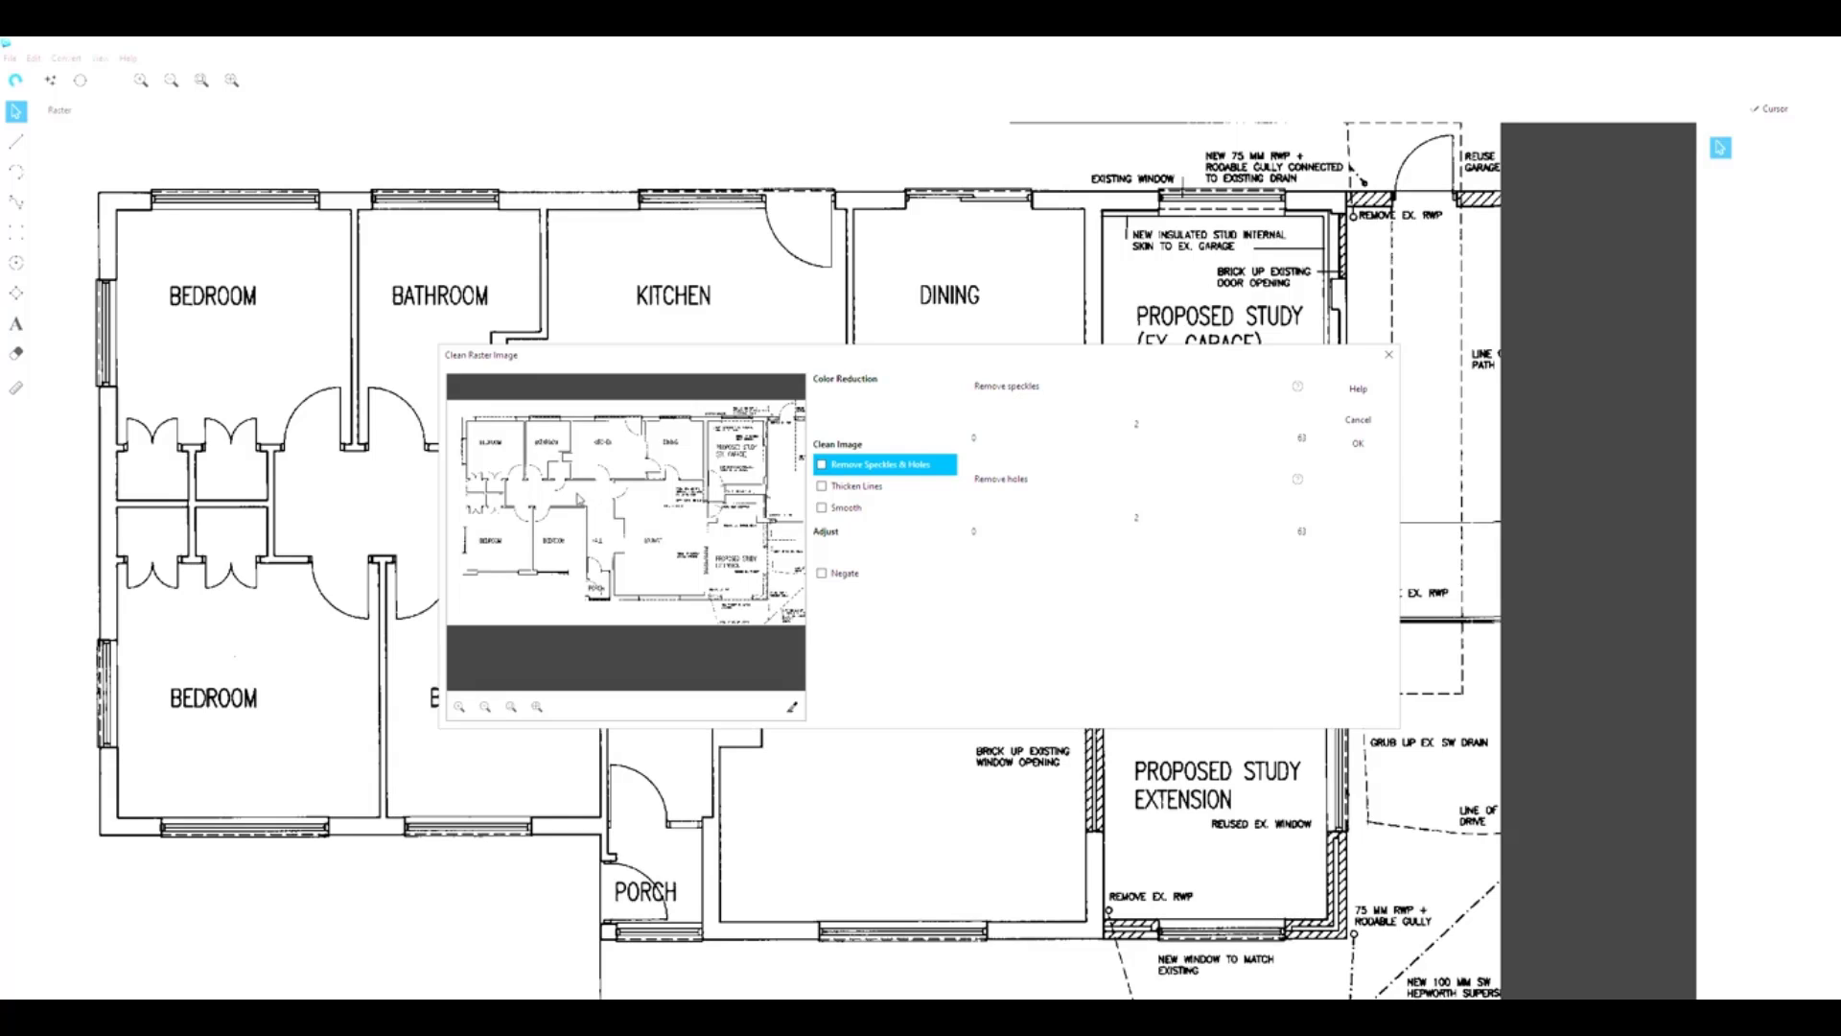
{"action": "scroll", "coordinate": [579, 499], "scroll_direction": "up", "scroll_amount": 3}
{"action": "scroll", "coordinate": [592, 586], "scroll_direction": "up", "scroll_amount": 1}
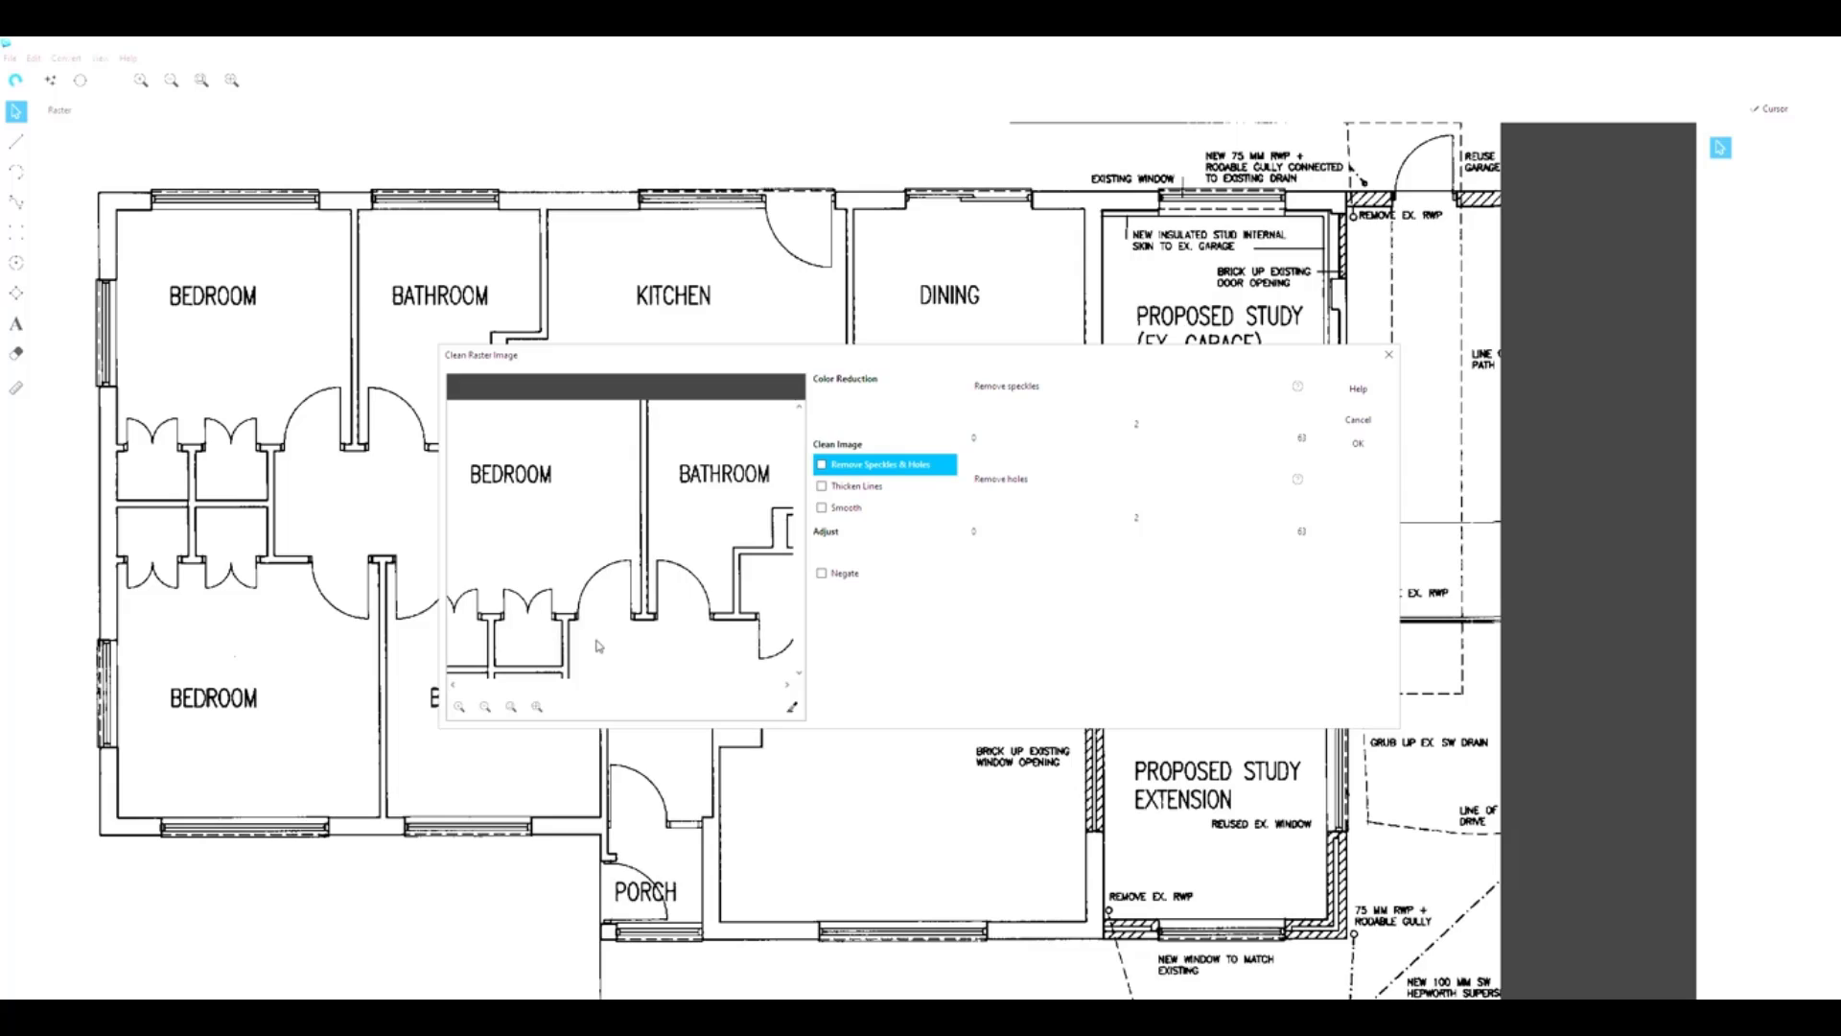
{"action": "scroll", "coordinate": [600, 646], "scroll_direction": "down", "scroll_amount": 1}
{"action": "scroll", "coordinate": [615, 602], "scroll_direction": "up", "scroll_amount": 1}
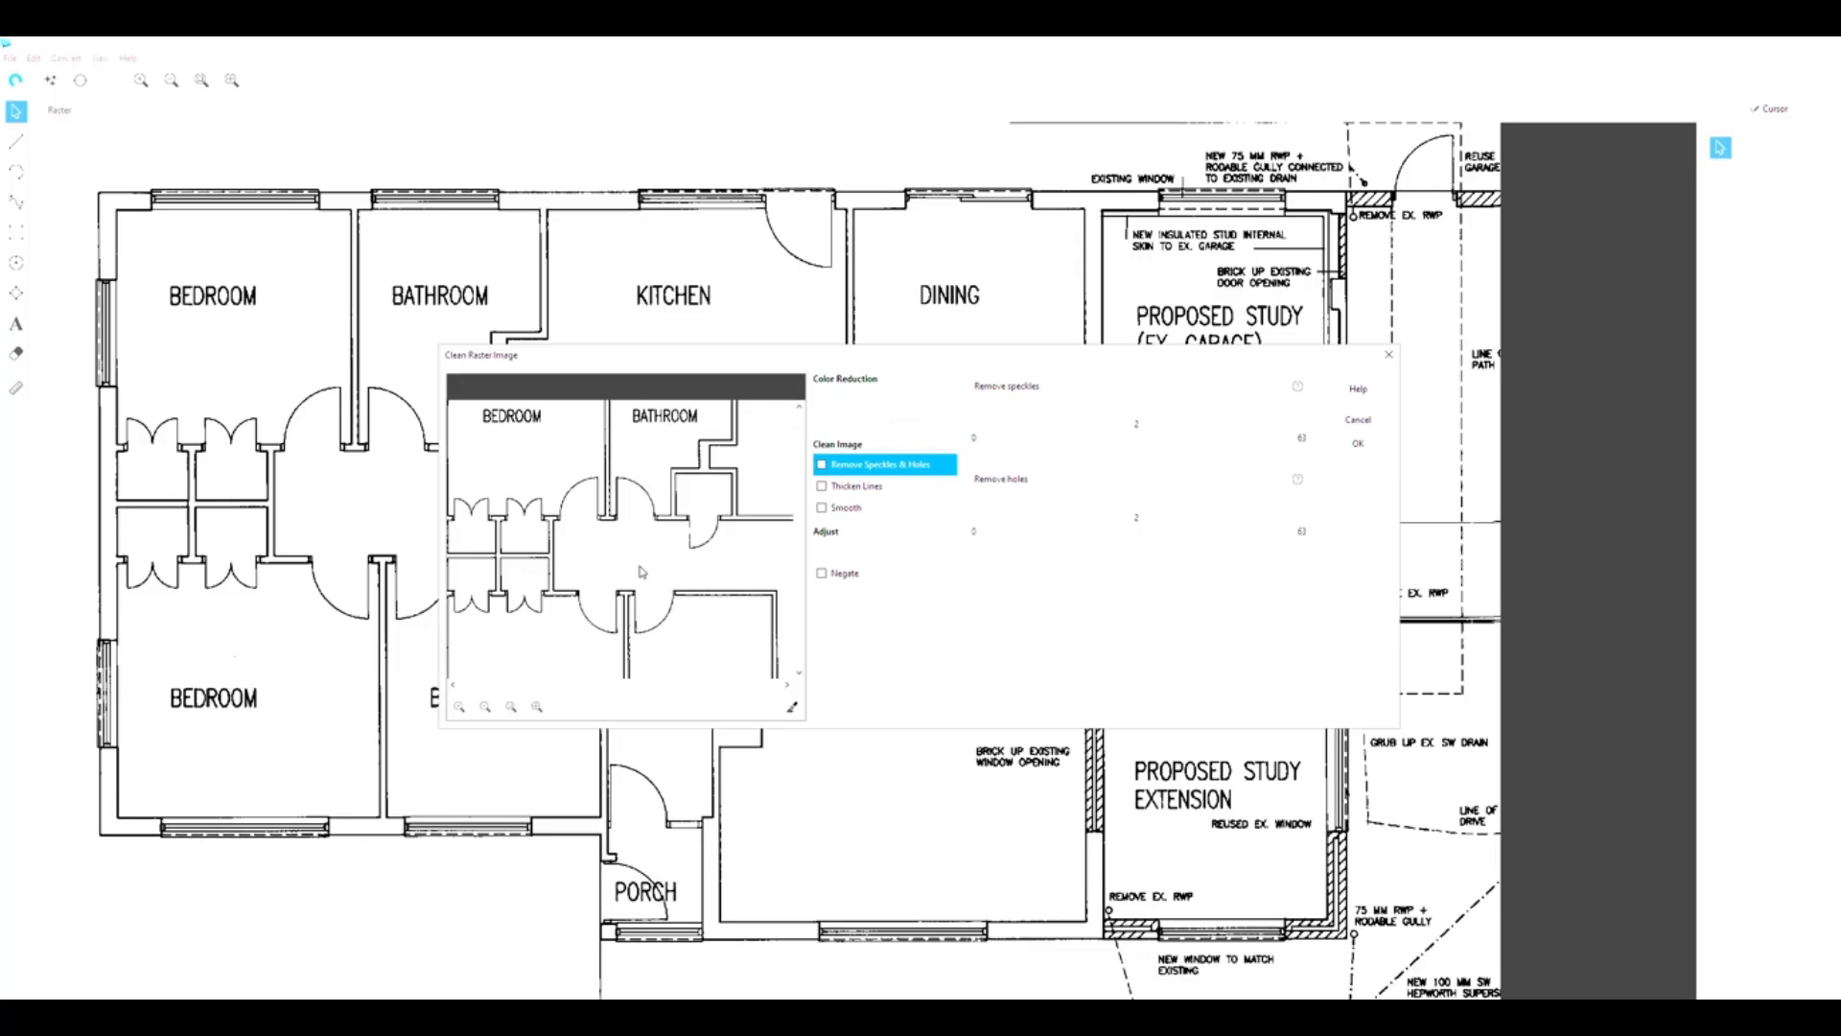
{"action": "scroll", "coordinate": [642, 572], "scroll_direction": "down", "scroll_amount": 2}
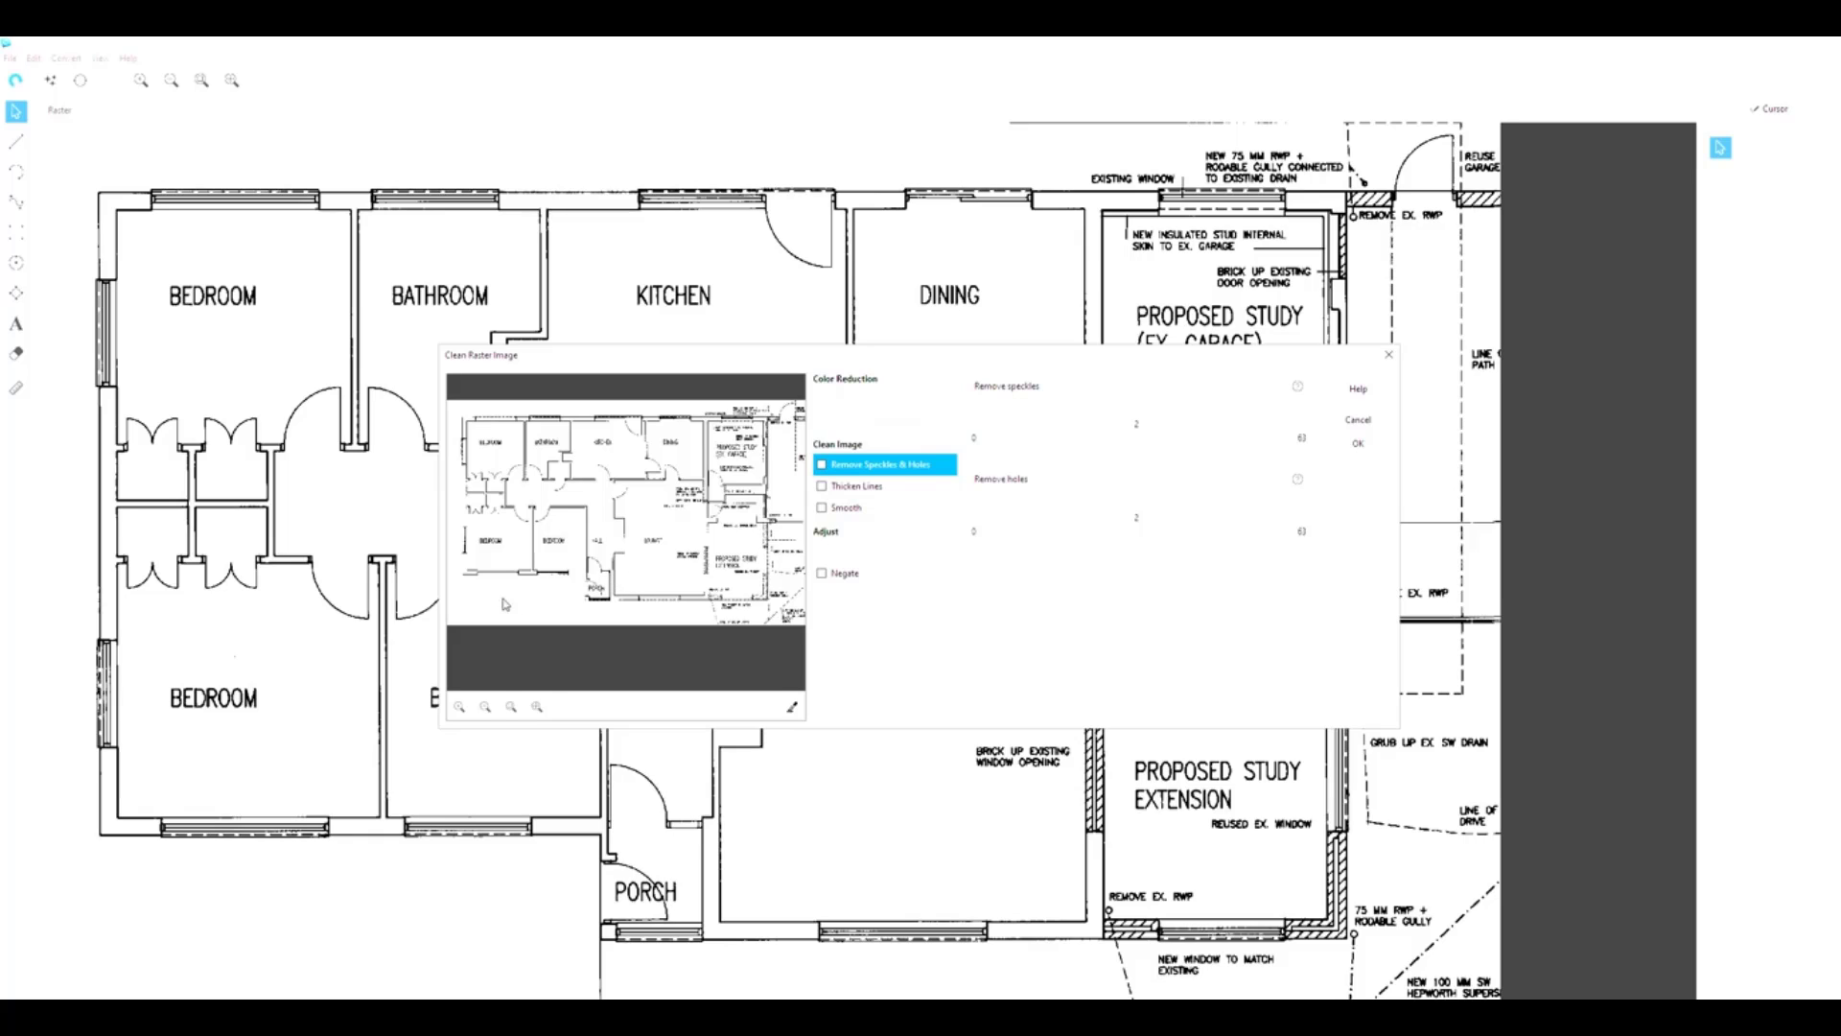
{"action": "scroll", "coordinate": [491, 604], "scroll_direction": "up", "scroll_amount": 2}
{"action": "scroll", "coordinate": [489, 630], "scroll_direction": "down", "scroll_amount": 2}
{"action": "scroll", "coordinate": [696, 530], "scroll_direction": "up", "scroll_amount": 2}
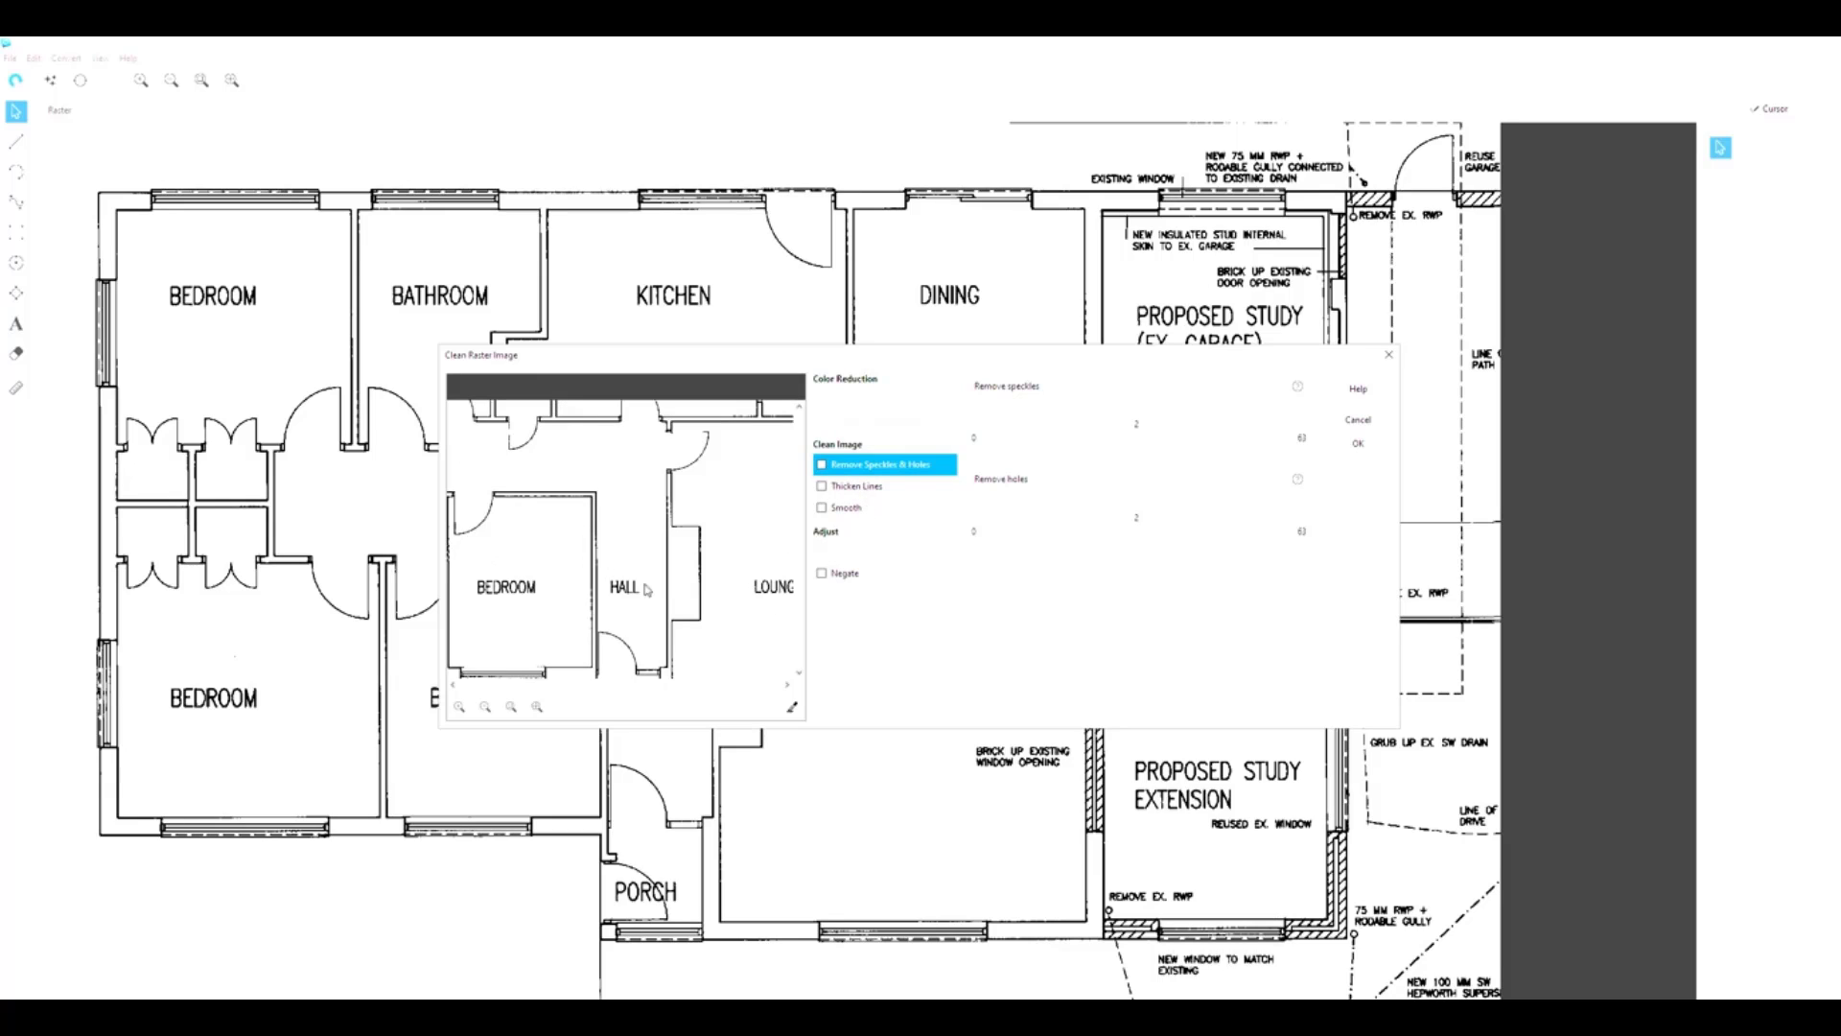
{"action": "scroll", "coordinate": [612, 604], "scroll_direction": "up", "scroll_amount": 3}
{"action": "scroll", "coordinate": [633, 537], "scroll_direction": "up", "scroll_amount": 1}
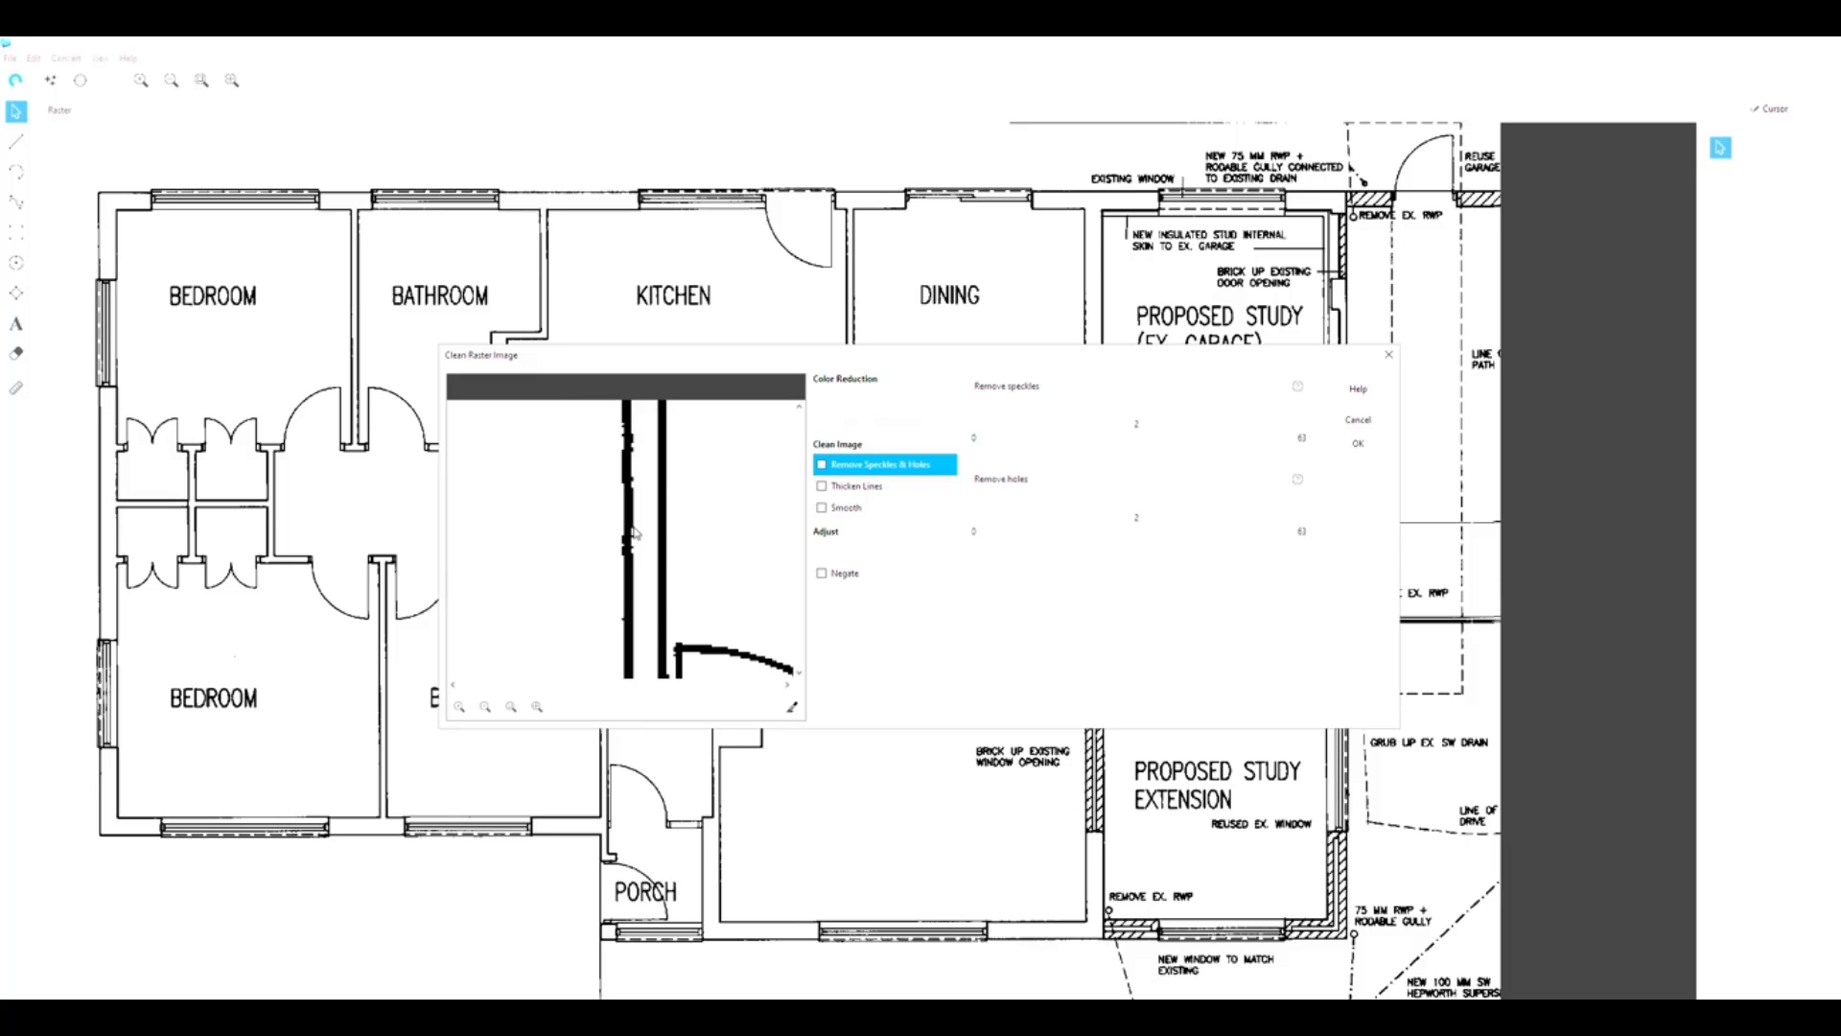
Step: Apply Smooth to the raster floor plan without speckle removal or line thickening
{"action": "left_click", "coordinate": [822, 511]}
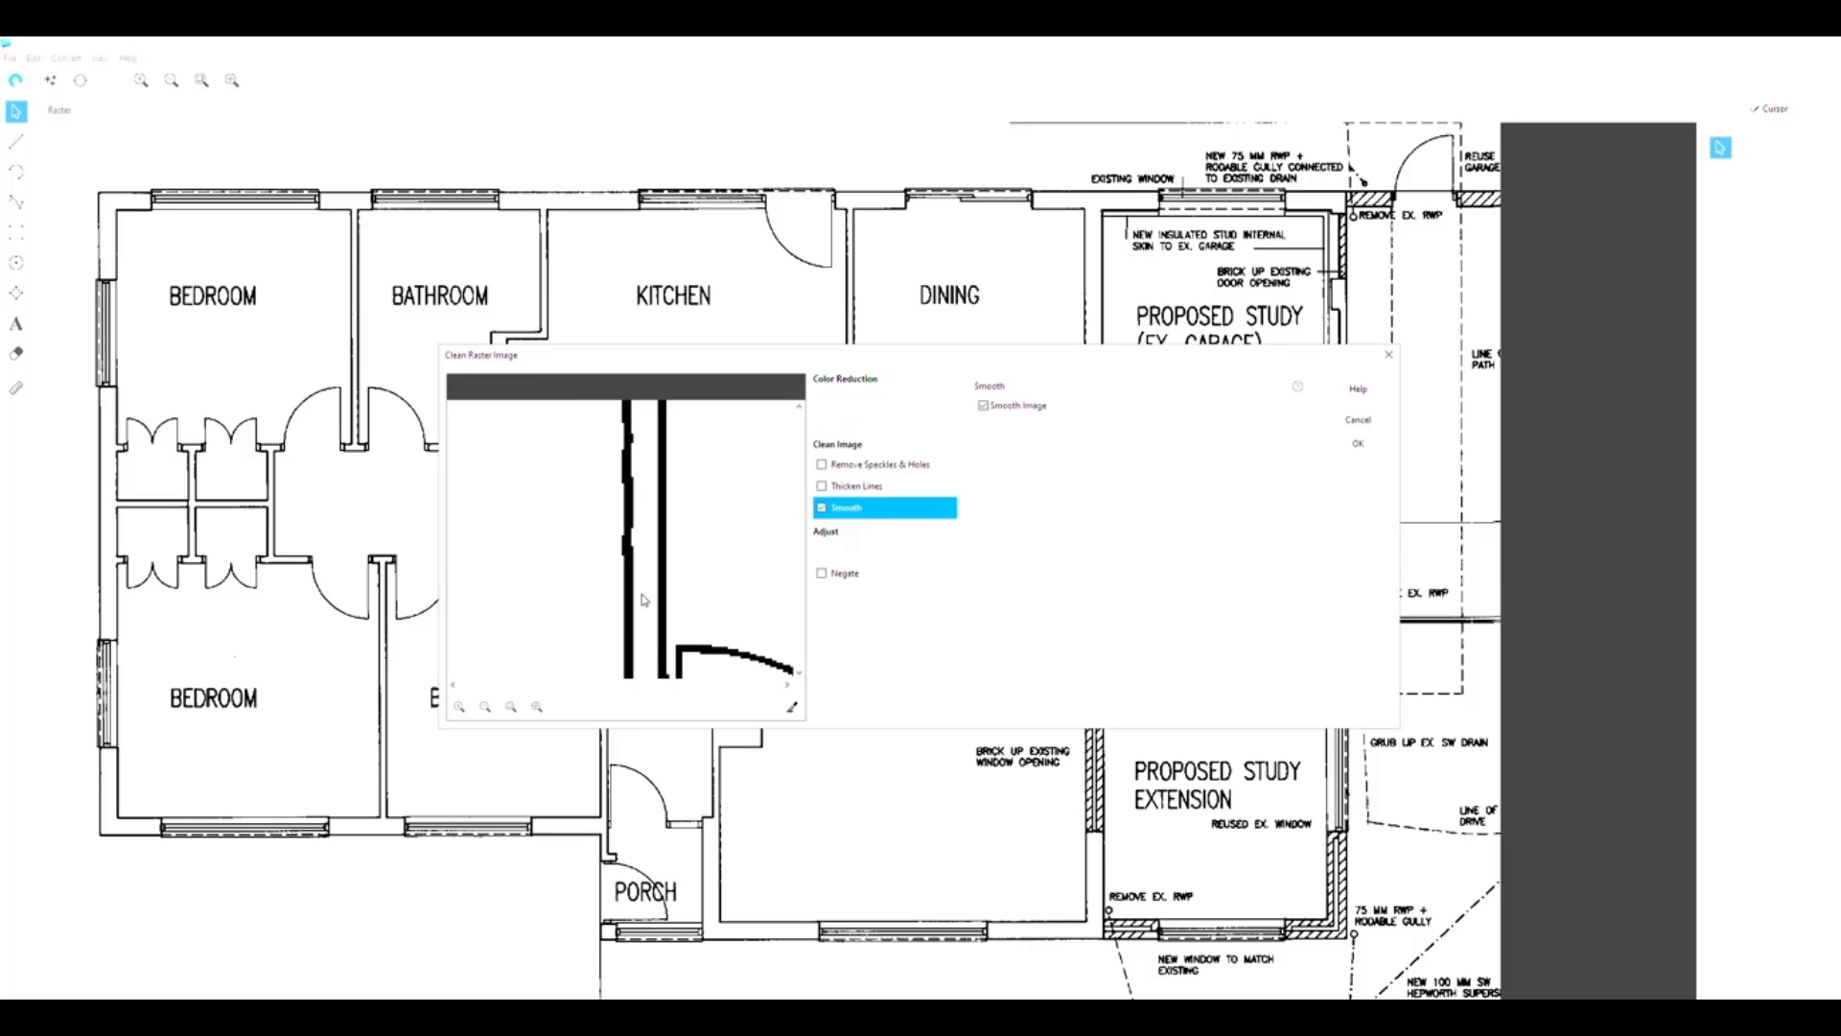
{"action": "scroll", "coordinate": [644, 601], "scroll_direction": "down", "scroll_amount": 3}
{"action": "scroll", "coordinate": [644, 601], "scroll_direction": "down", "scroll_amount": 3}
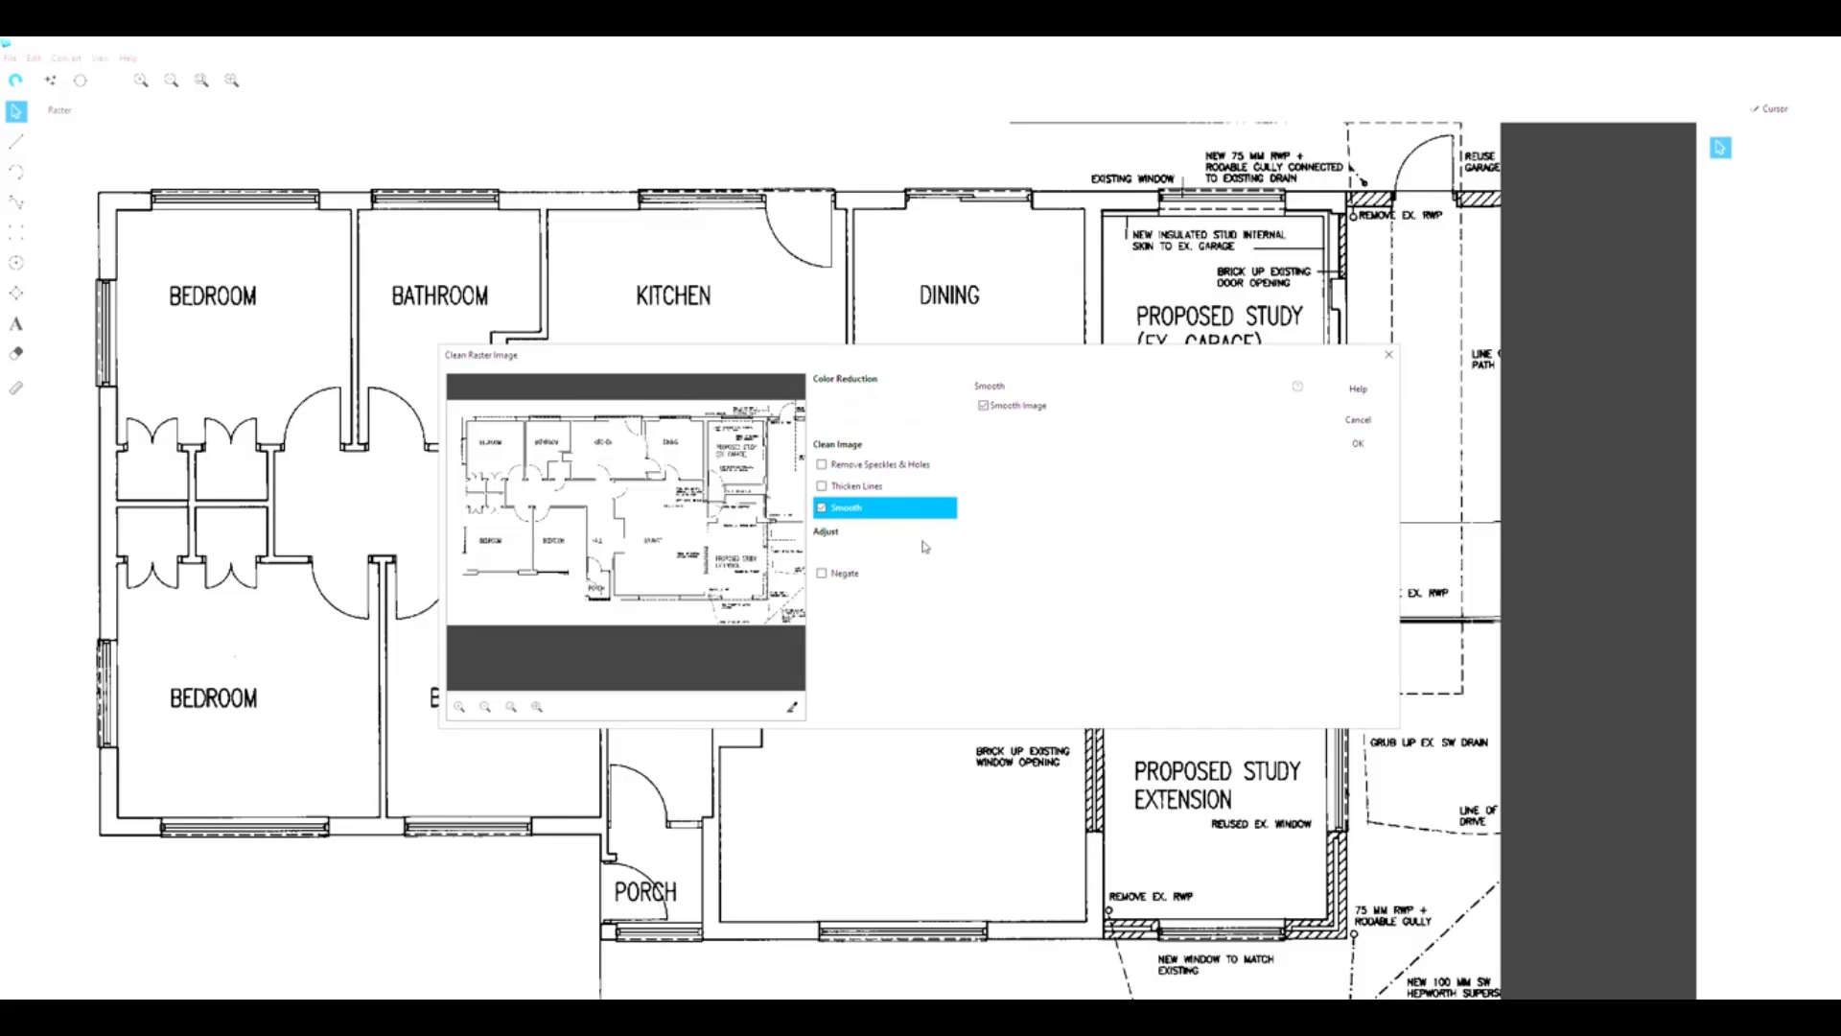
{"action": "left_click", "coordinate": [1355, 445]}
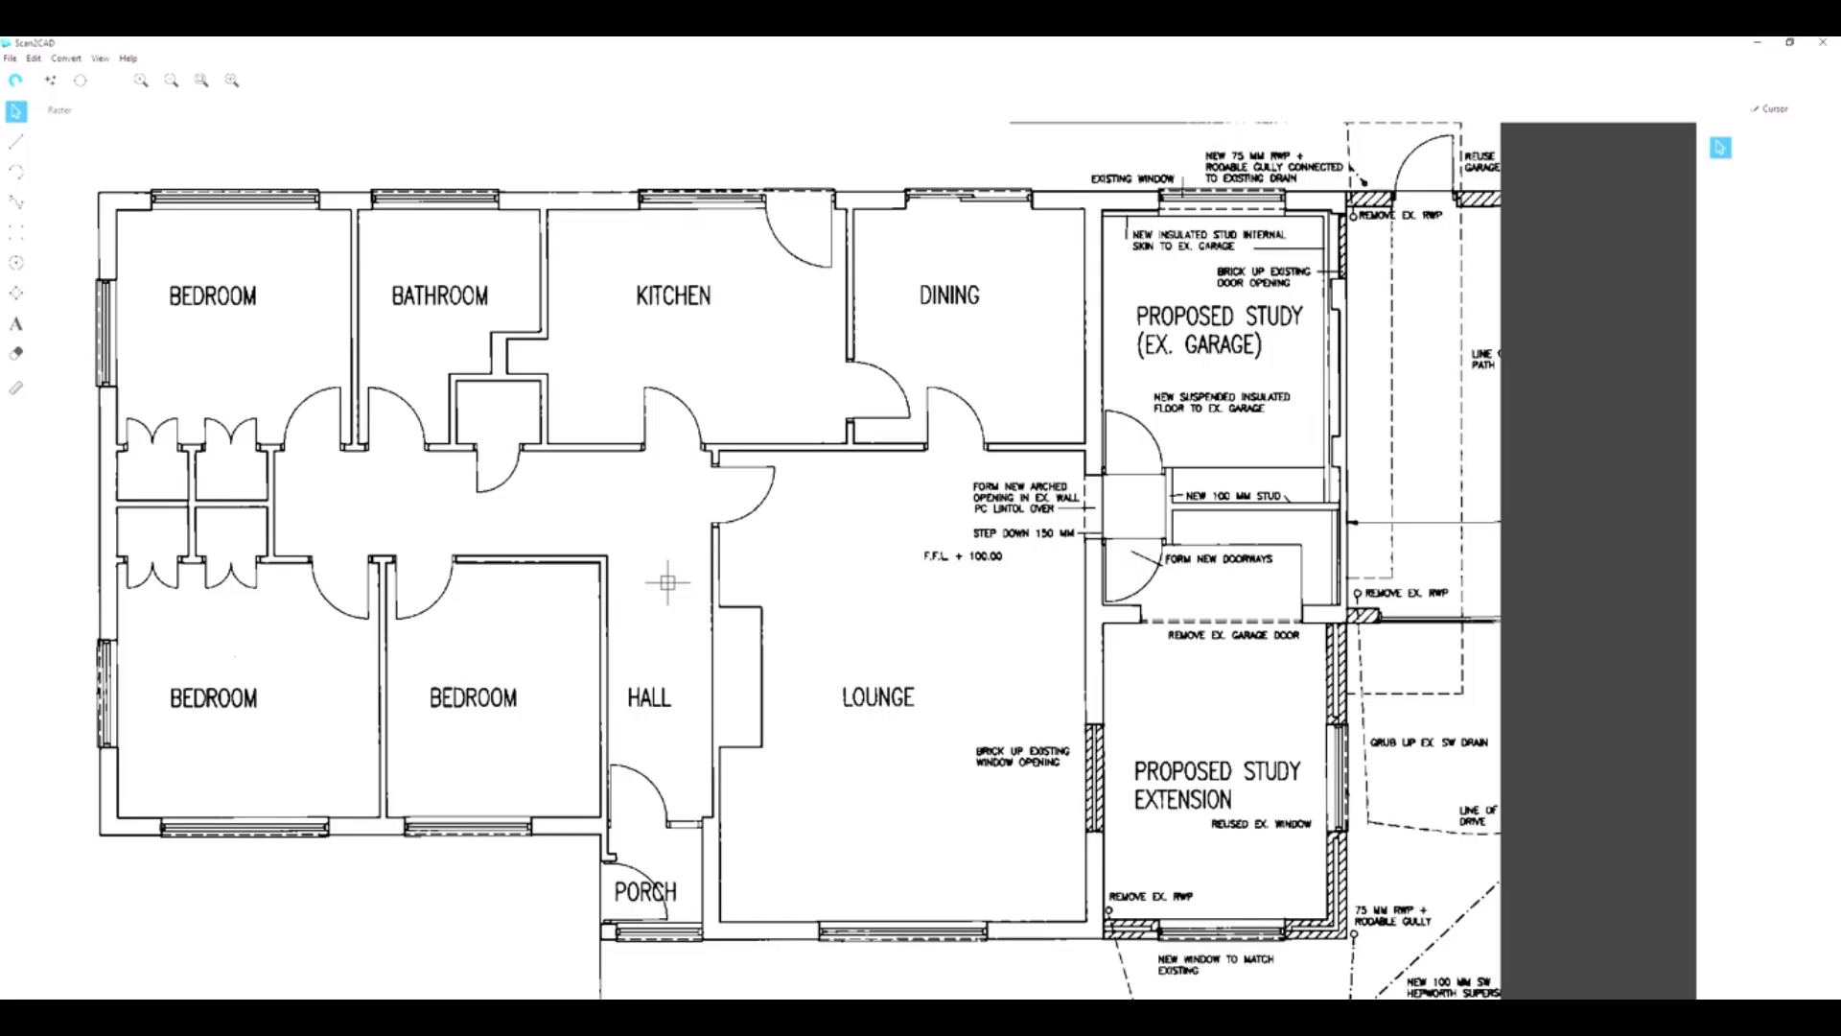
Step: Set up the raster conversion with the Technical method, the Architectural preset and the Vectorize and OCR option
{"action": "left_click", "coordinate": [85, 90]}
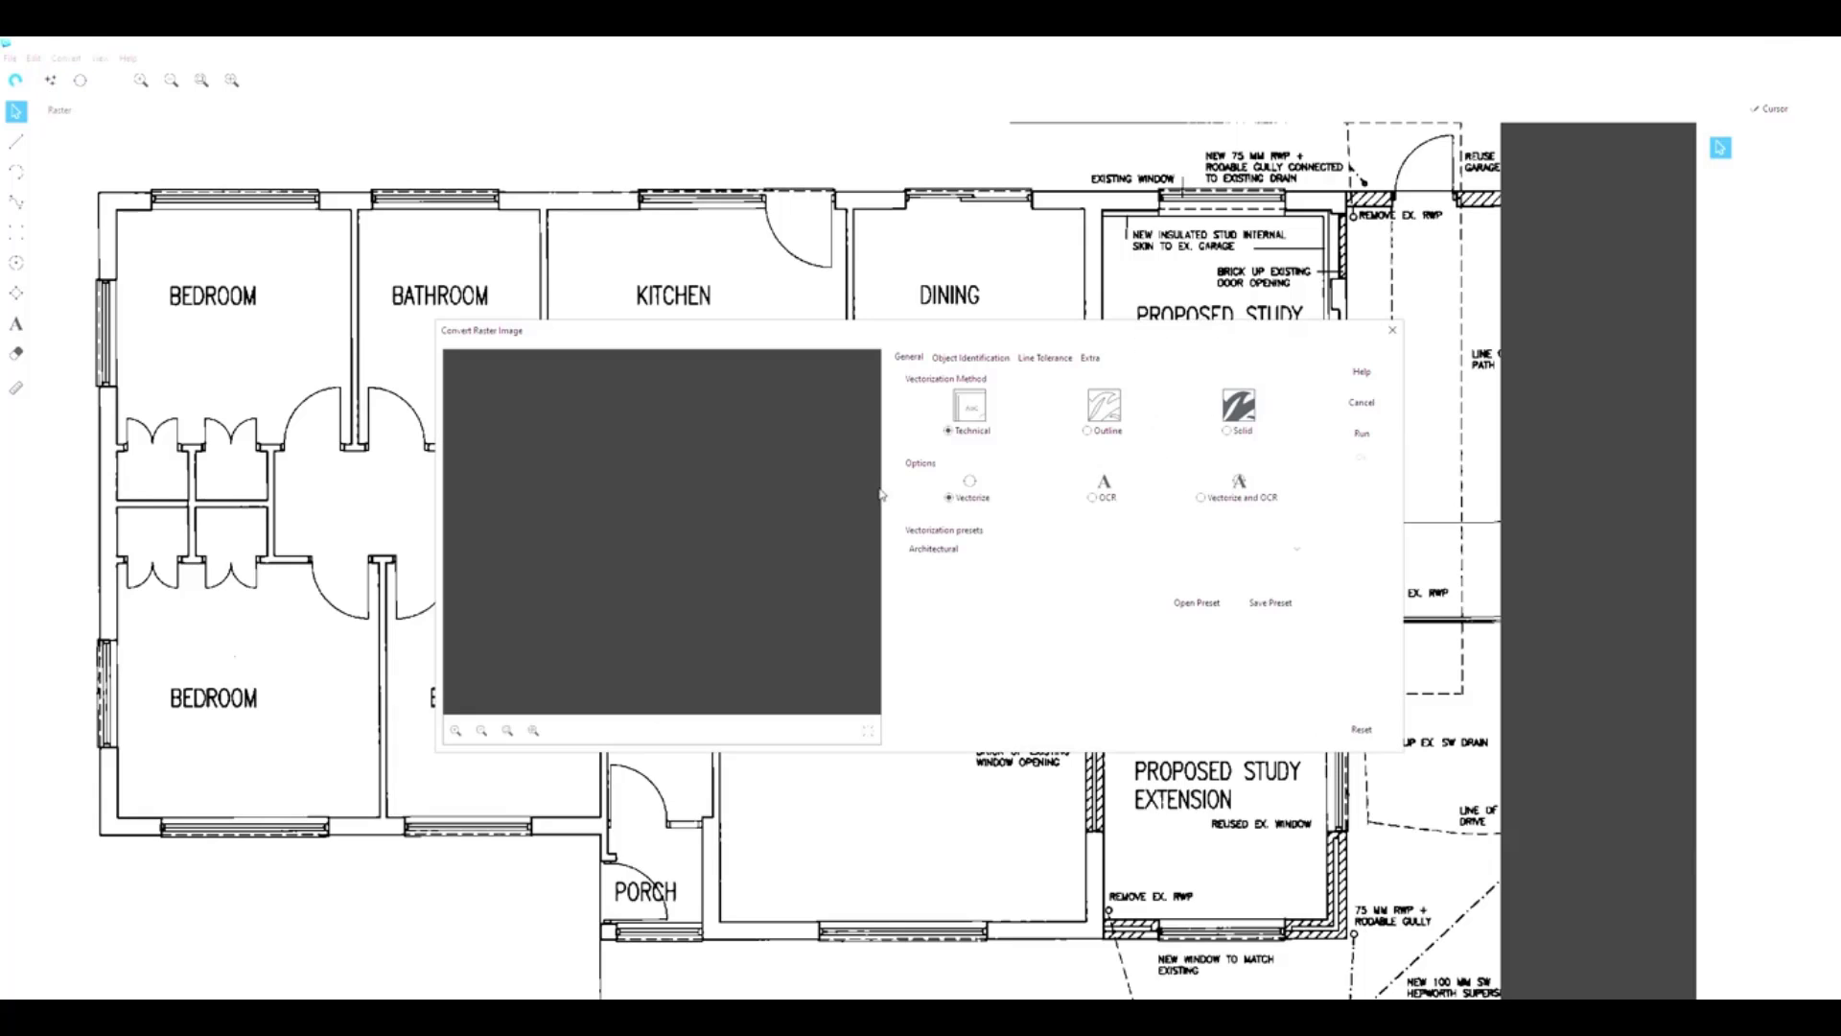
{"action": "left_click_drag", "start_coordinate": [1053, 341], "coordinate": [976, 418]}
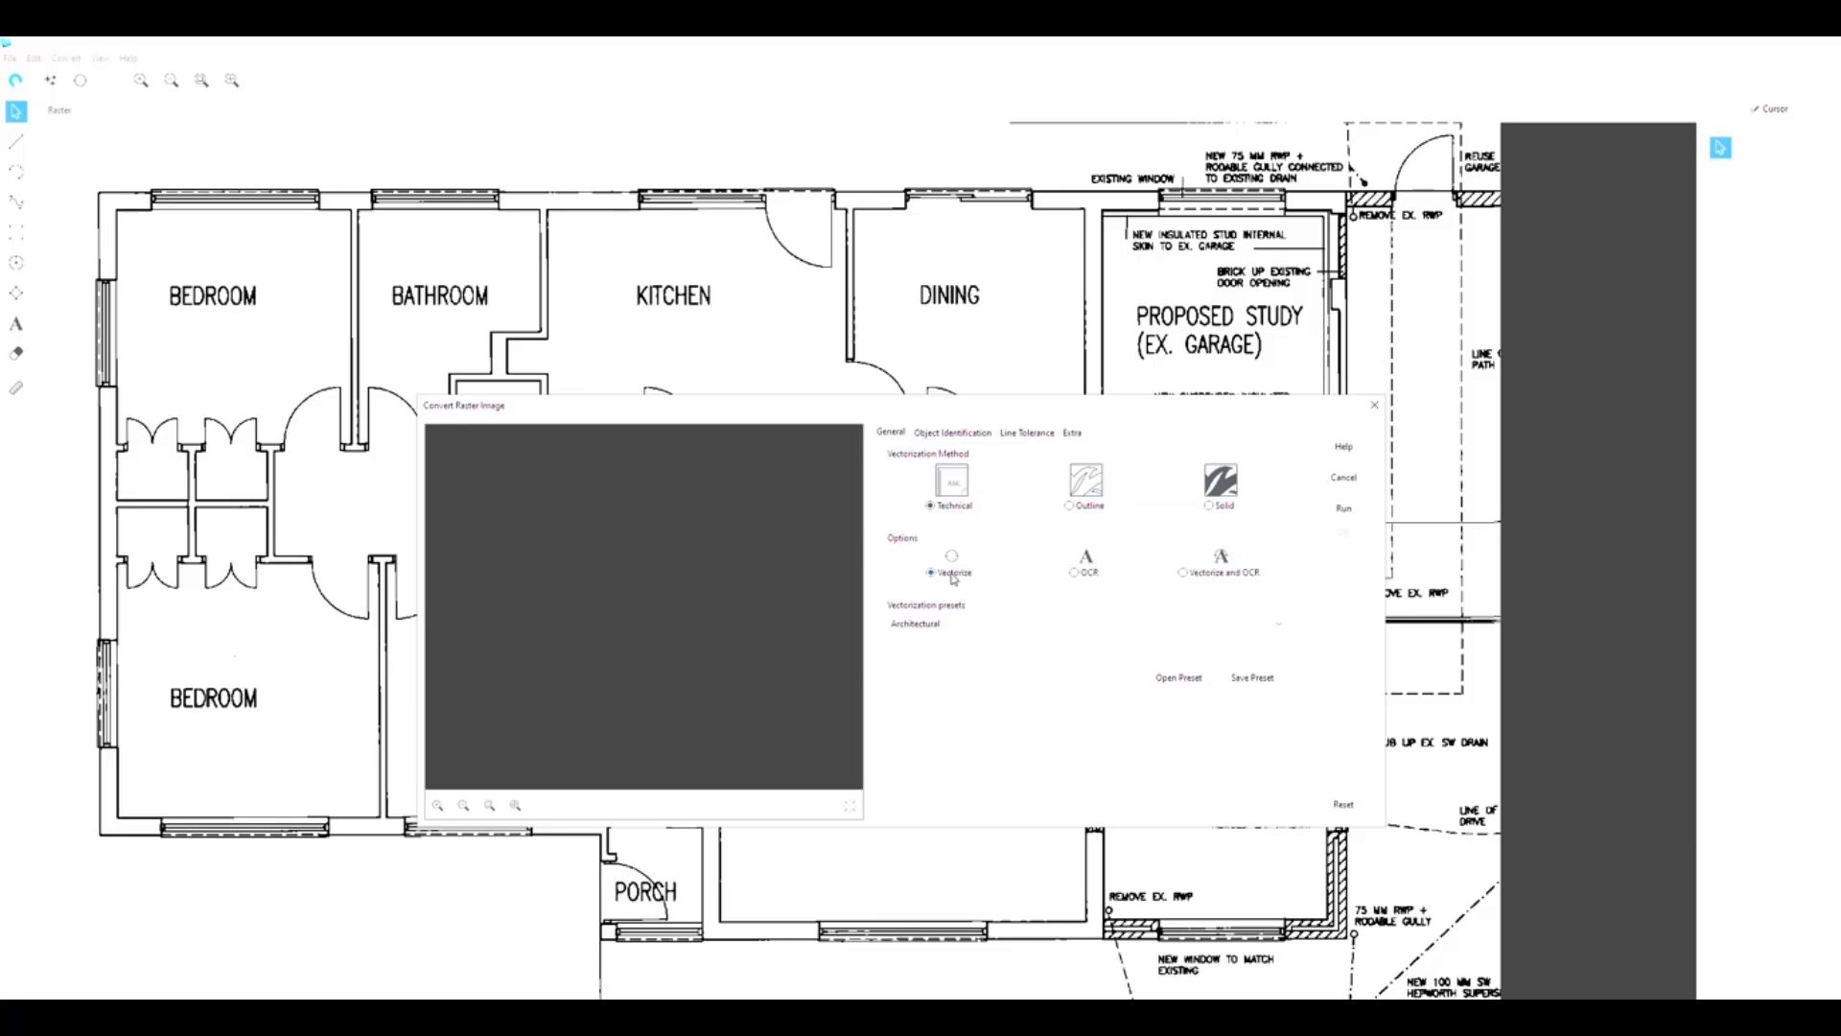
{"action": "left_click", "coordinate": [1194, 576]}
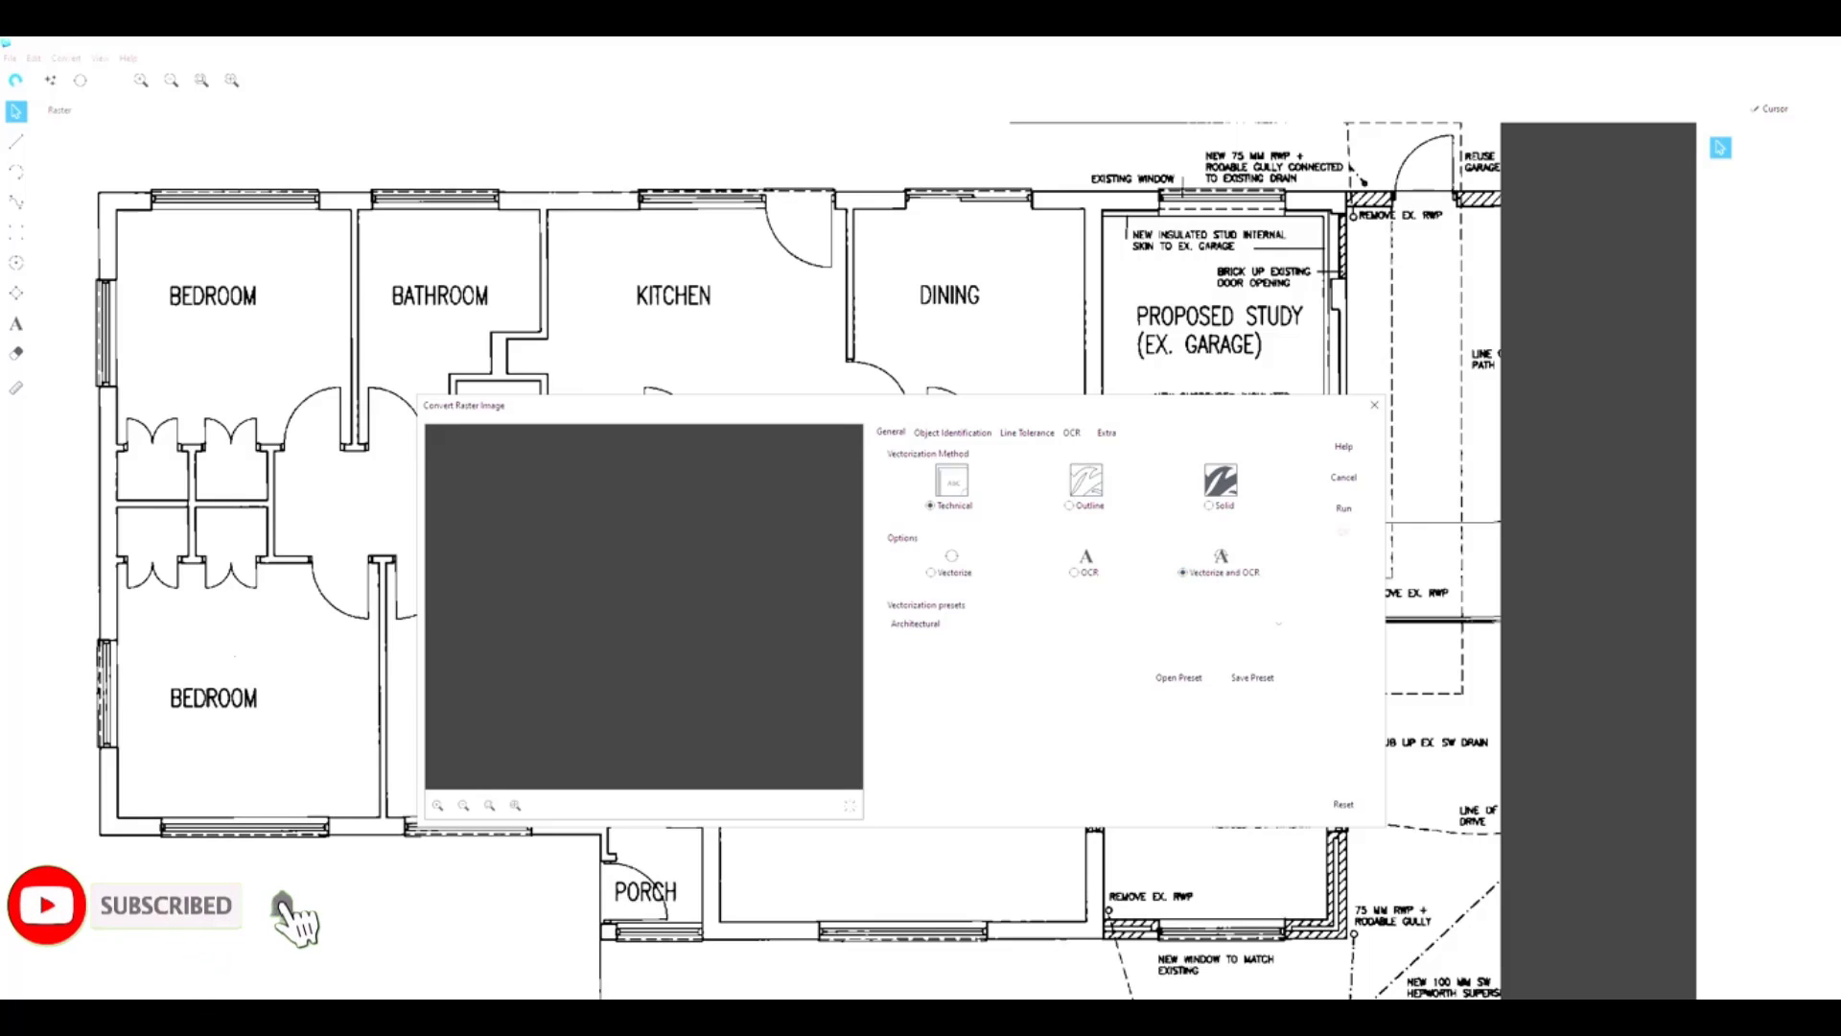
Step: Measure the LOUNGE label's height for OCR, set the maximum character size to 34 and run the conversion preview
{"action": "left_click", "coordinate": [1071, 433]}
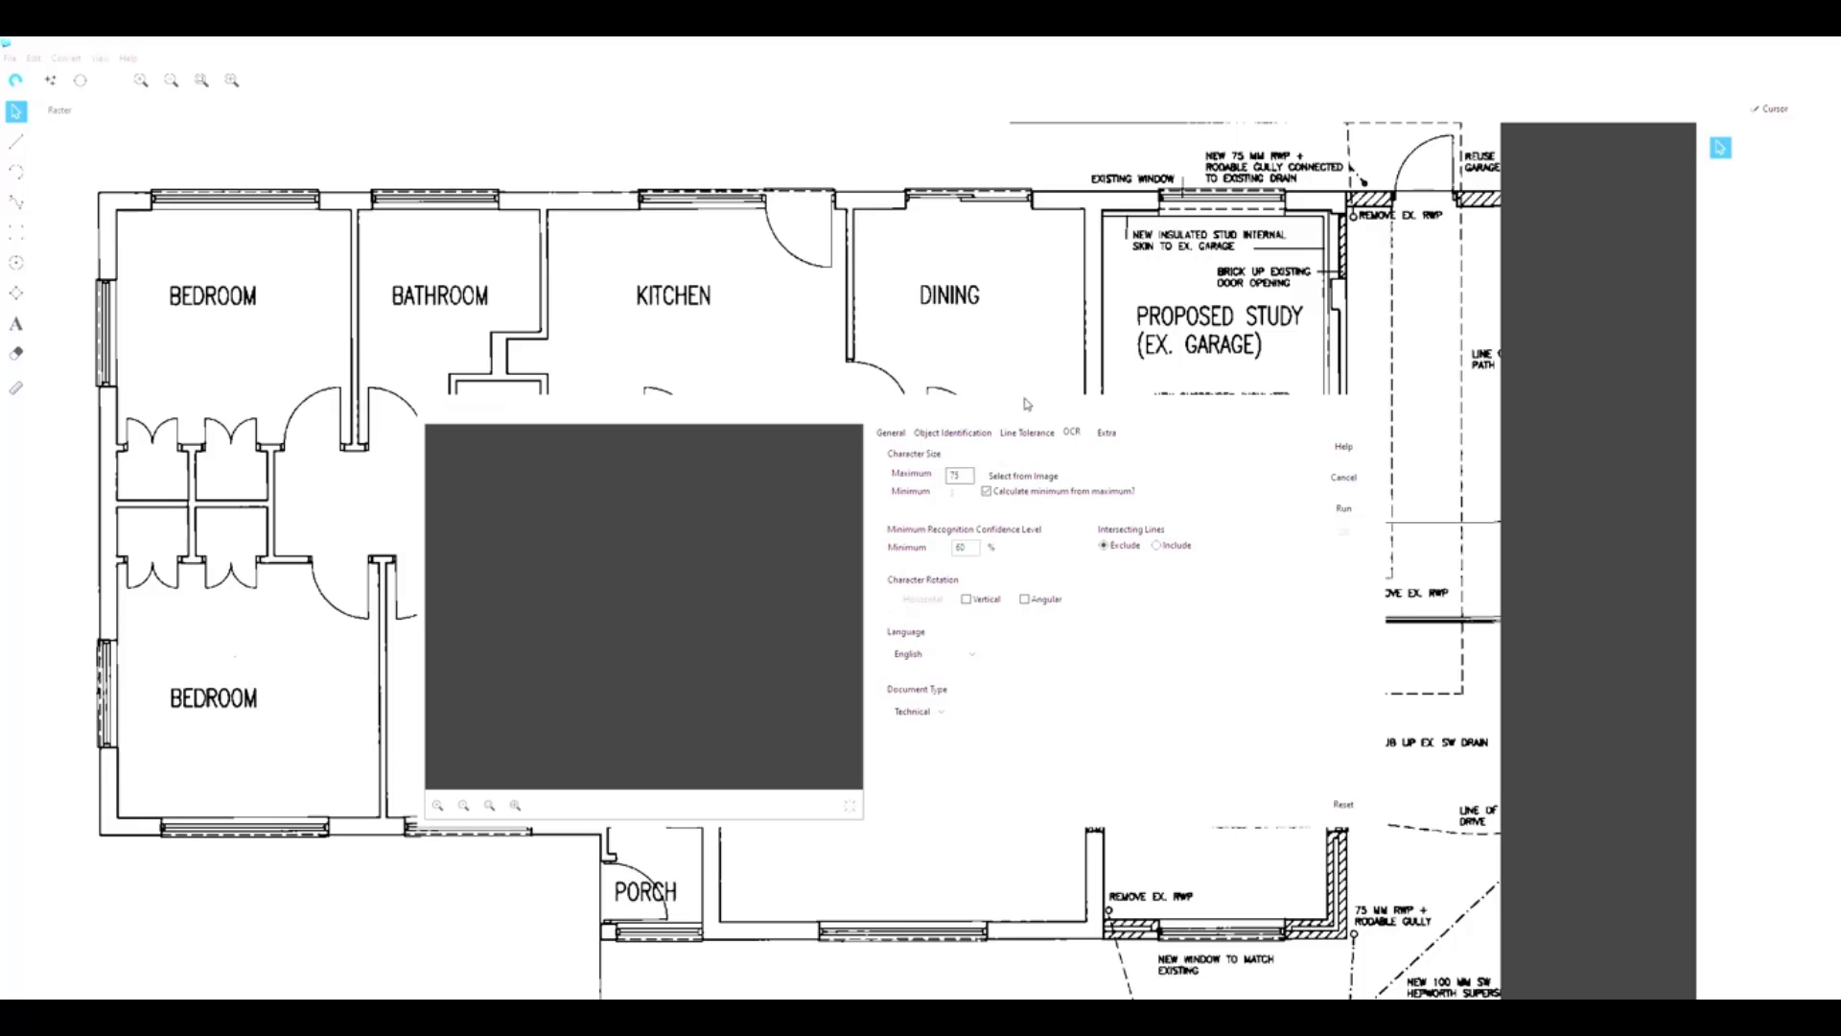
{"action": "left_click_drag", "start_coordinate": [1017, 413], "coordinate": [1112, 402]}
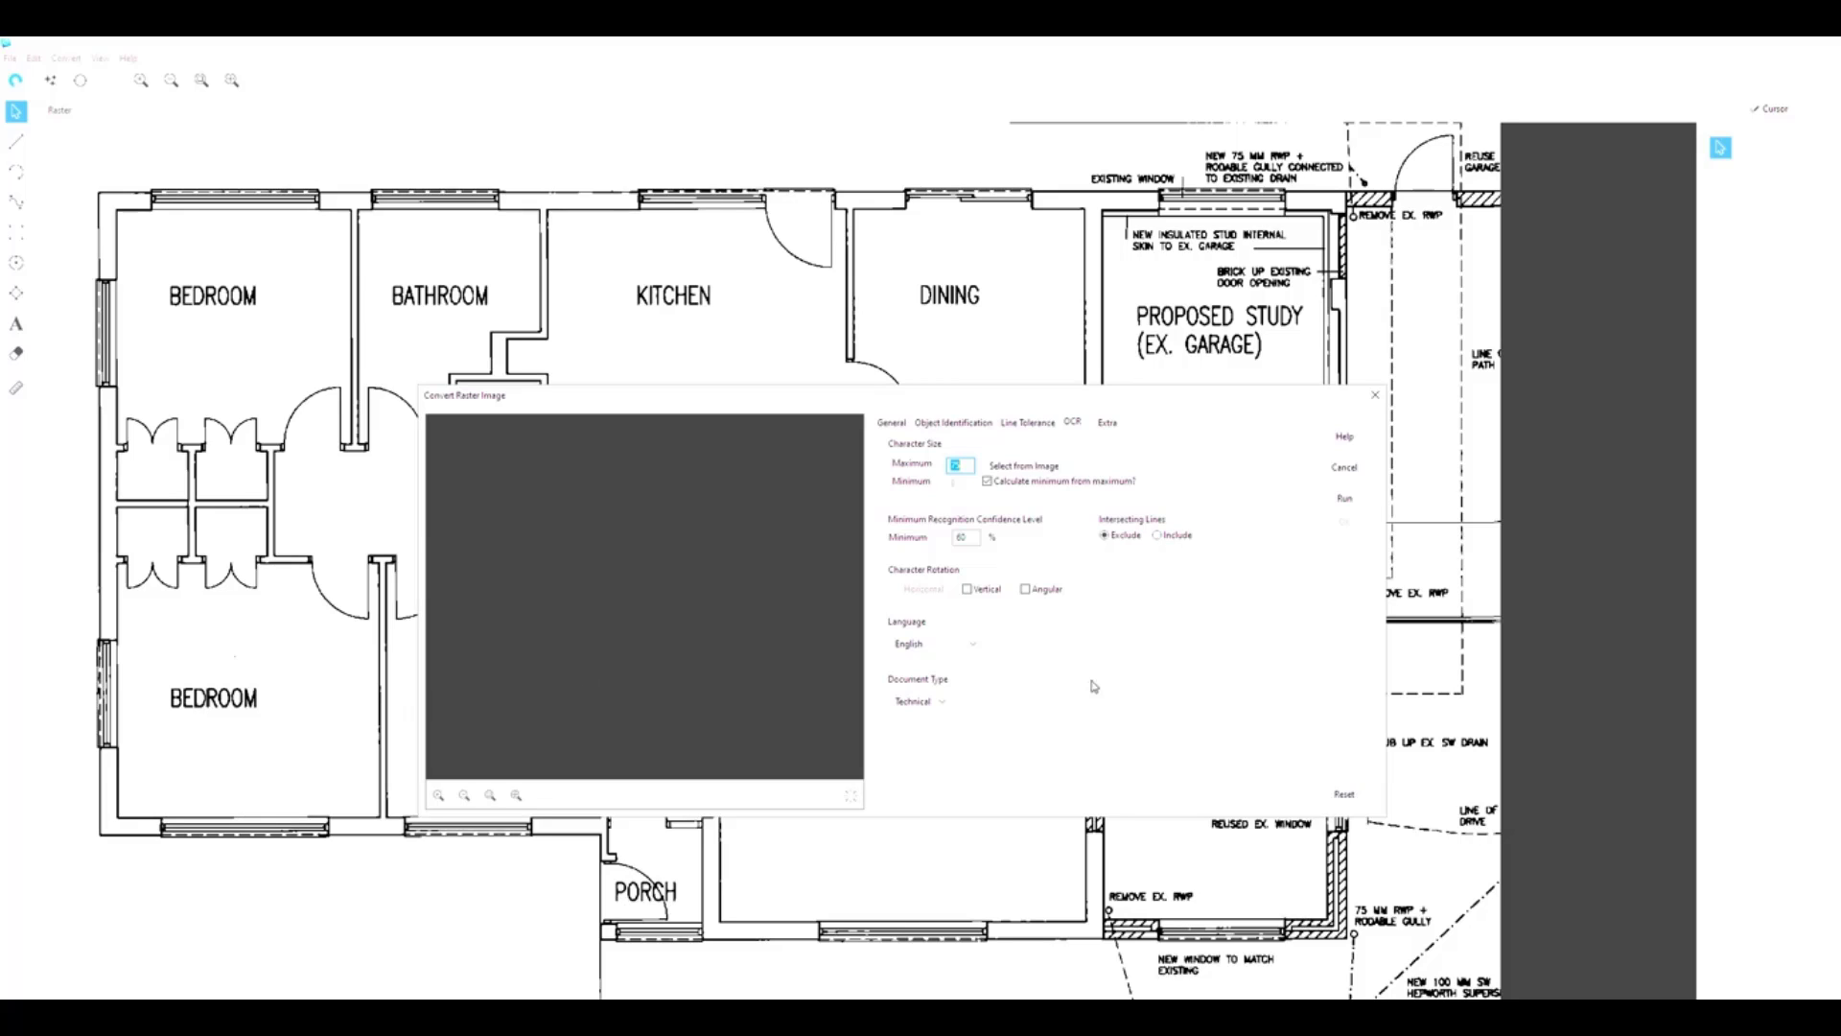
{"action": "left_click_drag", "start_coordinate": [986, 402], "coordinate": [991, 356]}
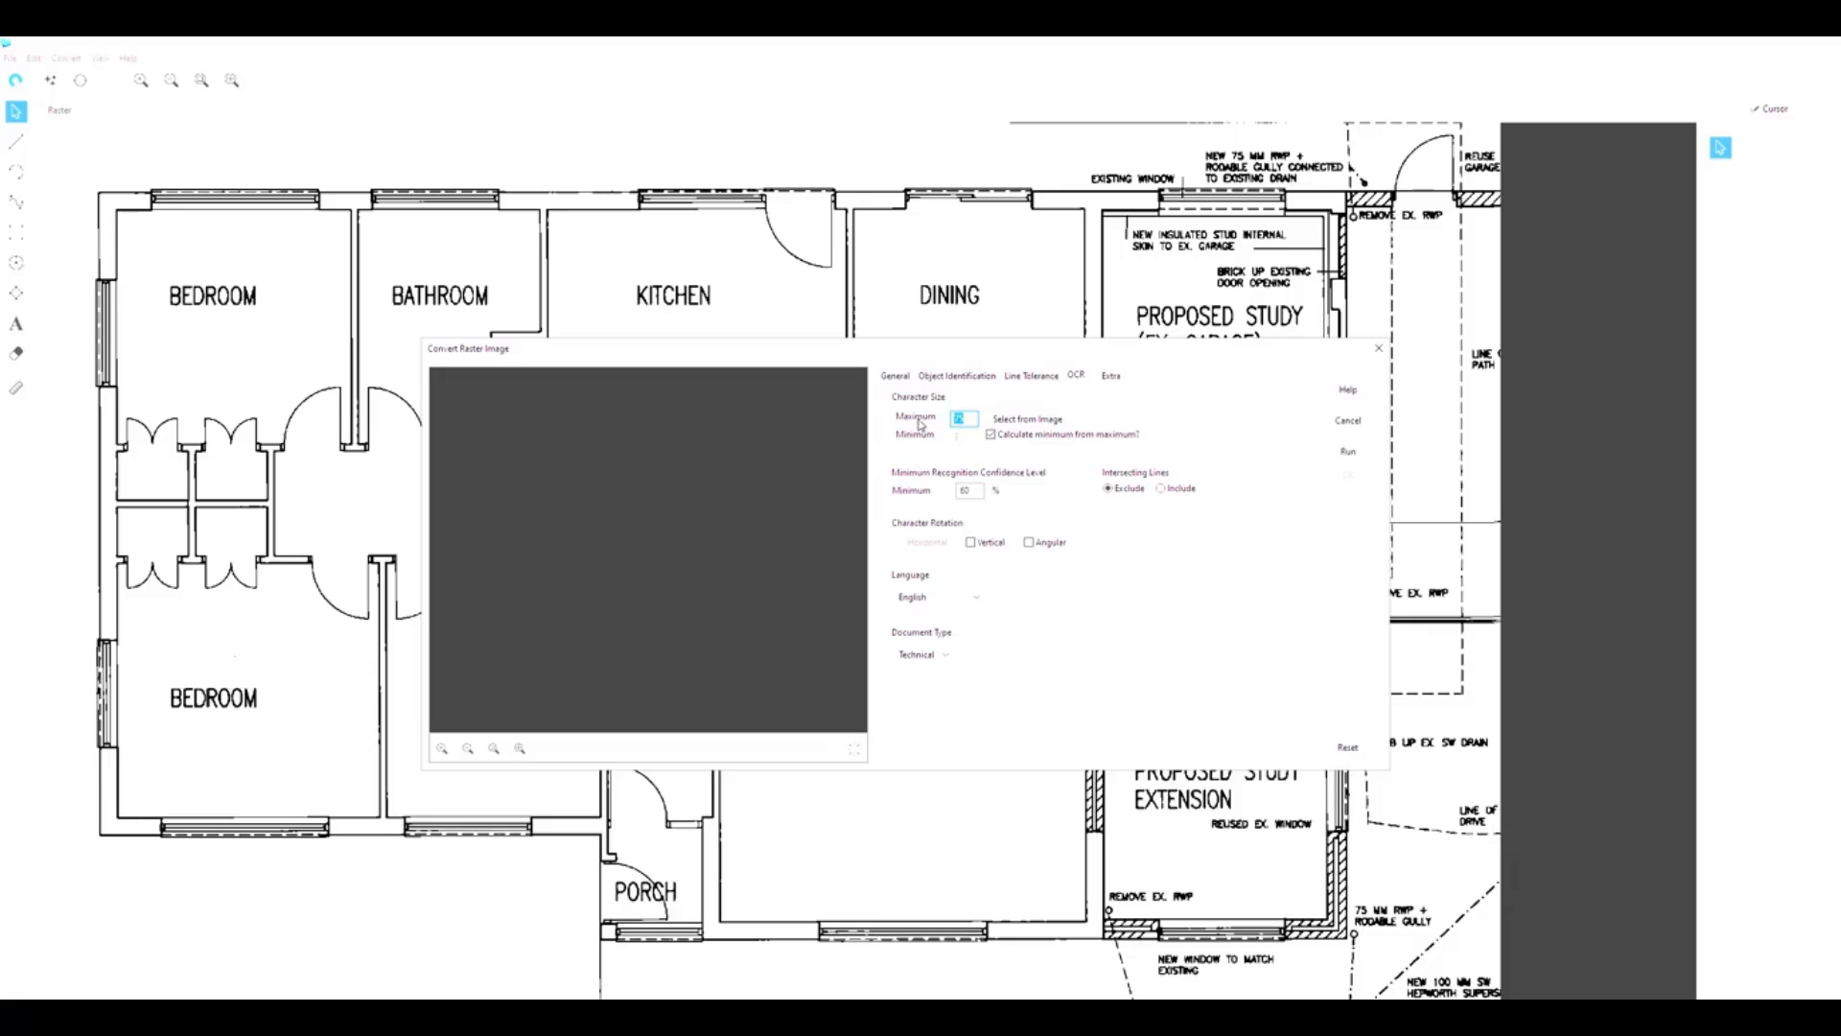
{"action": "left_click", "coordinate": [1029, 421]}
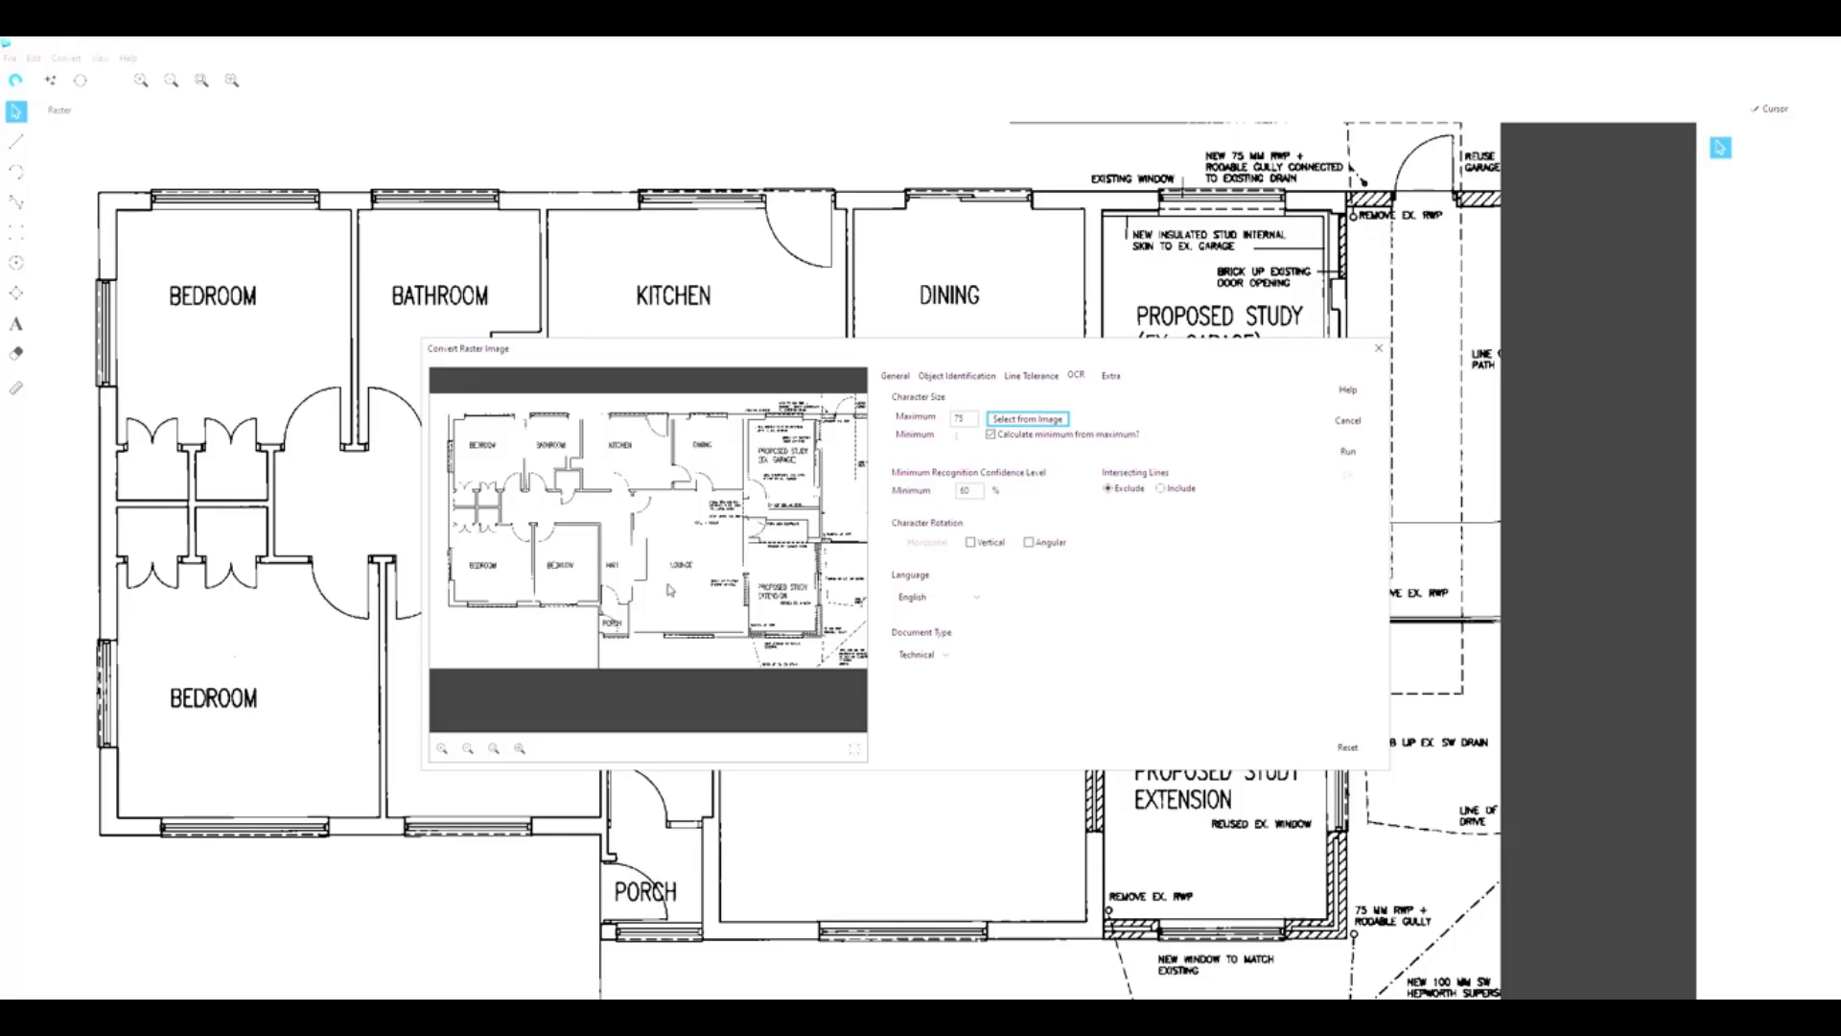
{"action": "scroll", "coordinate": [676, 577], "scroll_direction": "up", "scroll_amount": 3}
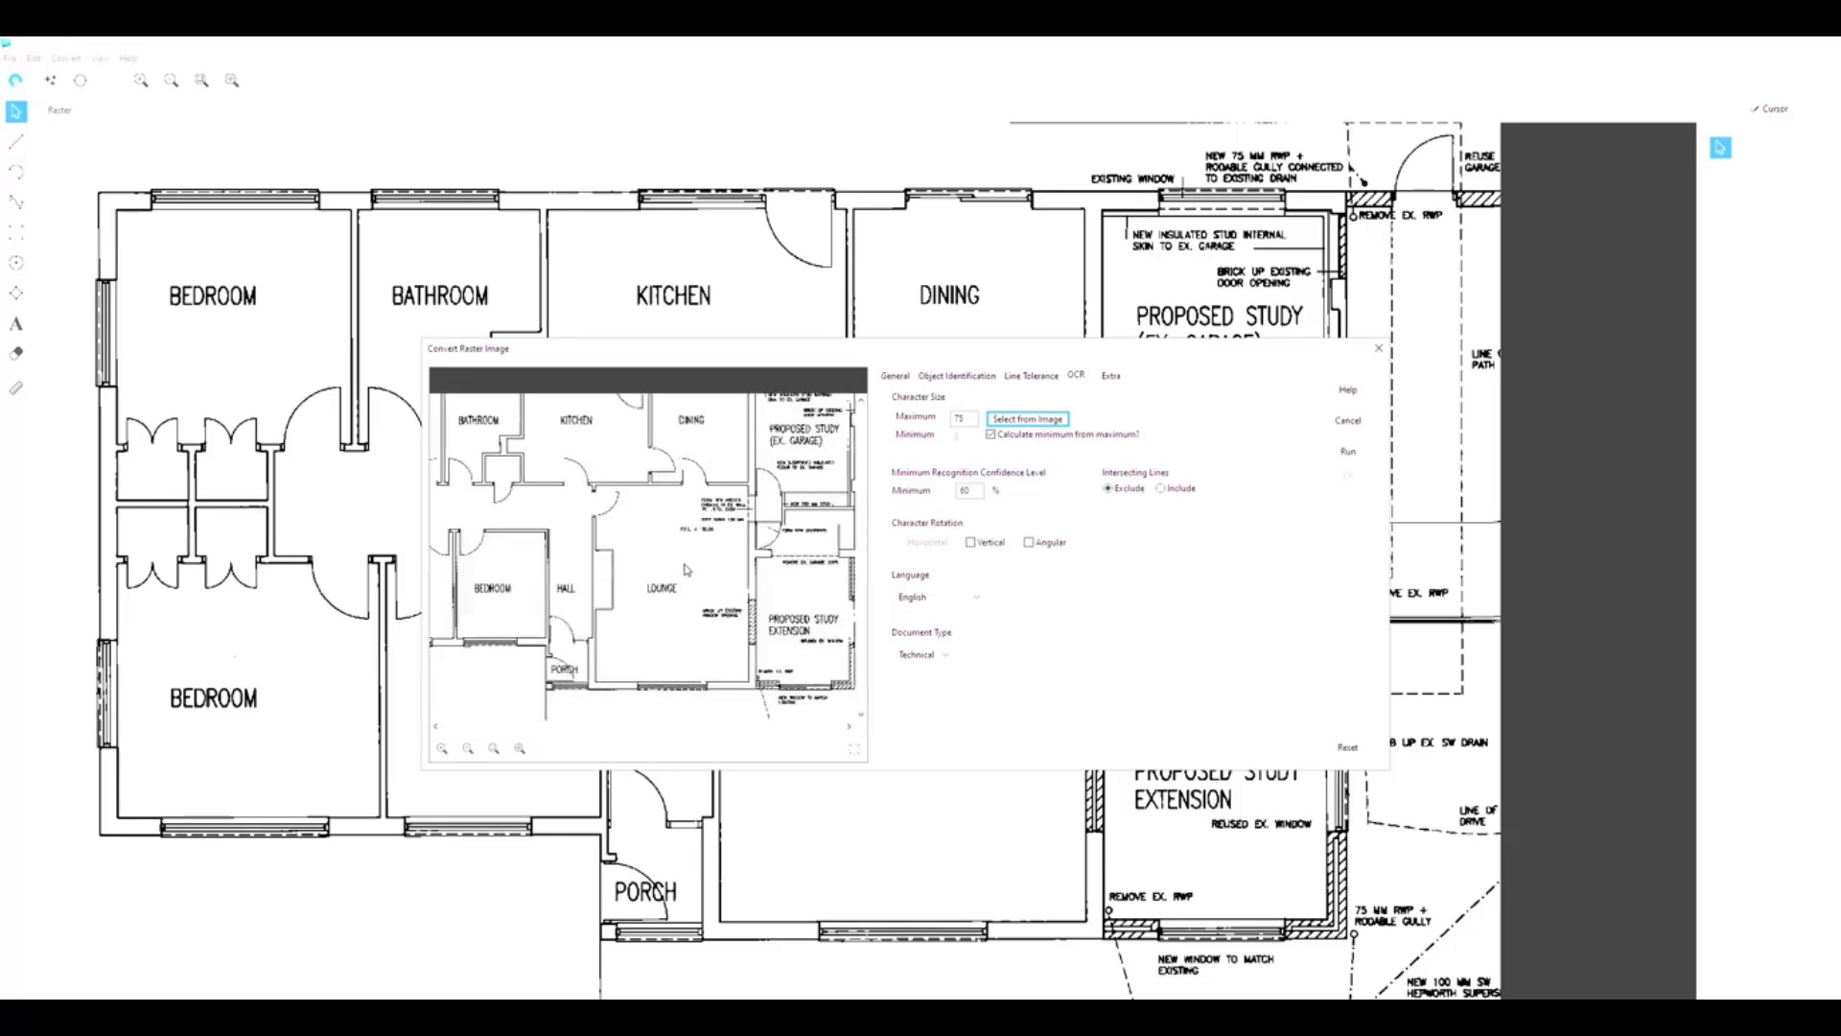
{"action": "scroll", "coordinate": [651, 570], "scroll_direction": "up", "scroll_amount": 2}
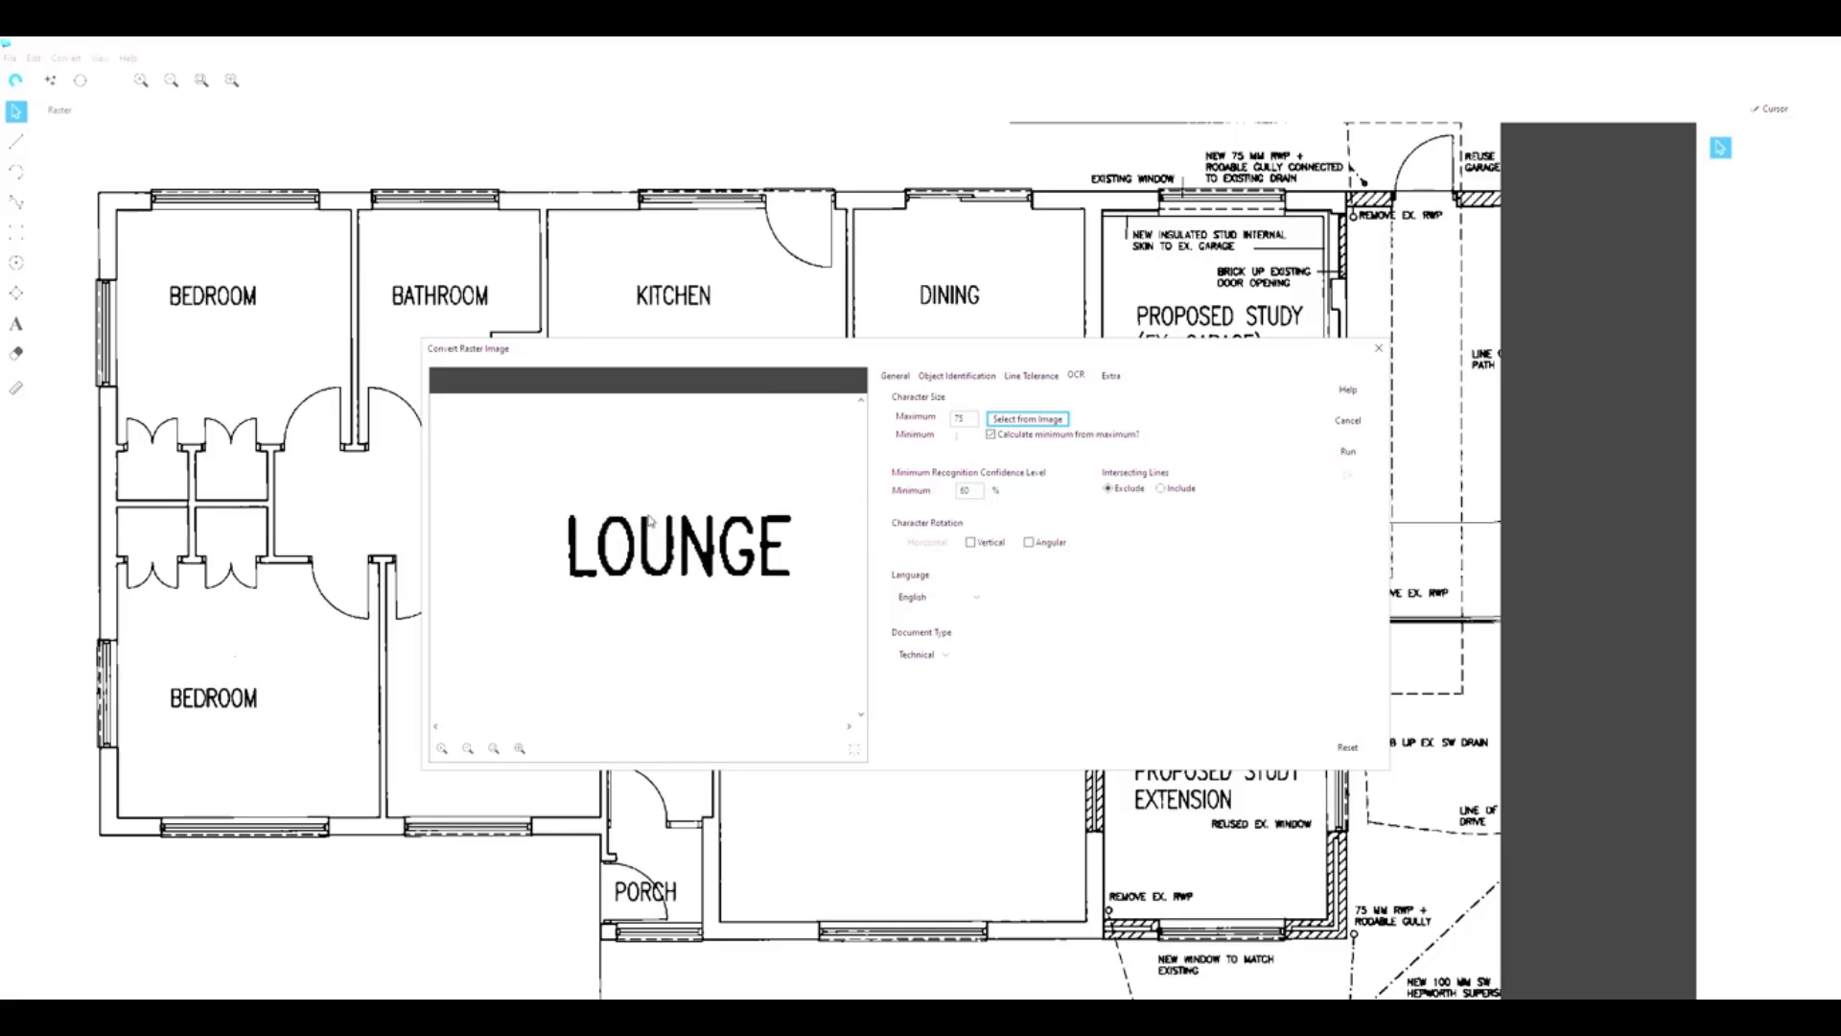
{"action": "left_click_drag", "start_coordinate": [648, 515], "coordinate": [650, 588]}
{"action": "key", "text": "BackSpace"}
{"action": "type", "text": "4"}
{"action": "left_click", "coordinate": [1346, 454]}
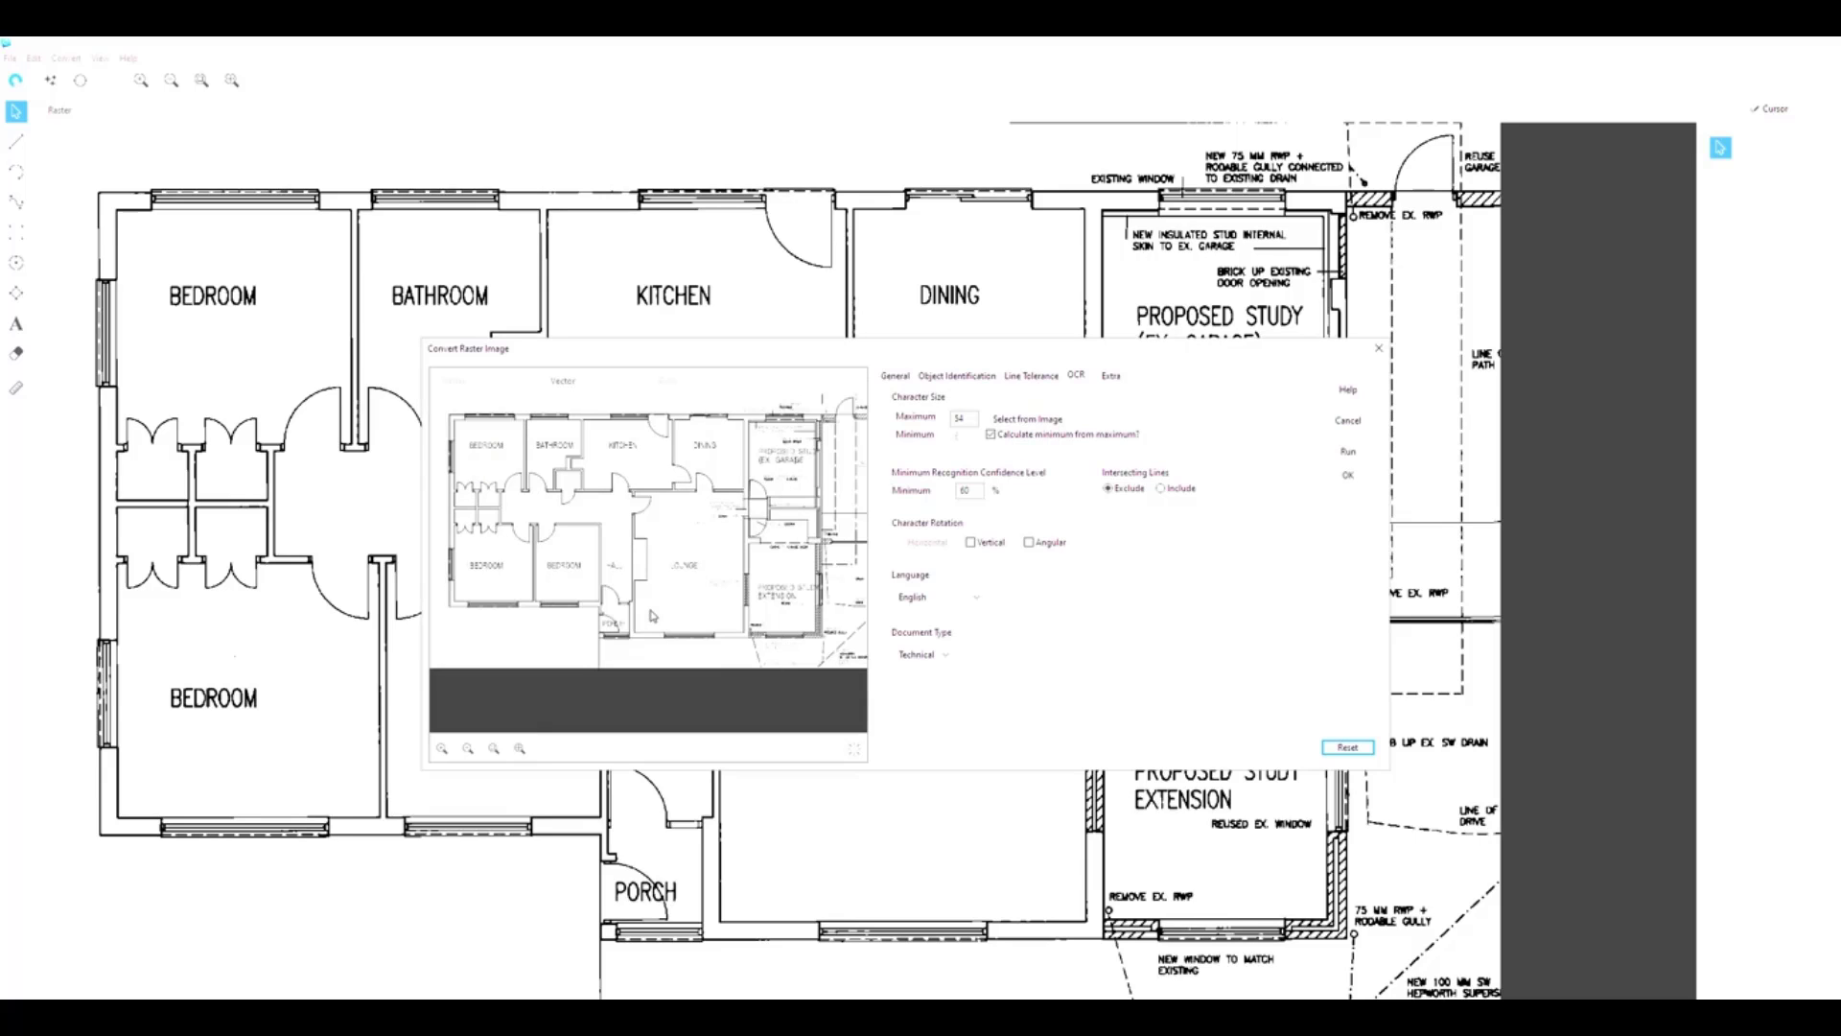
Step: Compare the raster, vector and combined views of the converted bedrooms and hall, with the vectors highlighted in colour
{"action": "scroll", "coordinate": [563, 582], "scroll_direction": "up", "scroll_amount": 2}
{"action": "scroll", "coordinate": [605, 569], "scroll_direction": "up", "scroll_amount": 1}
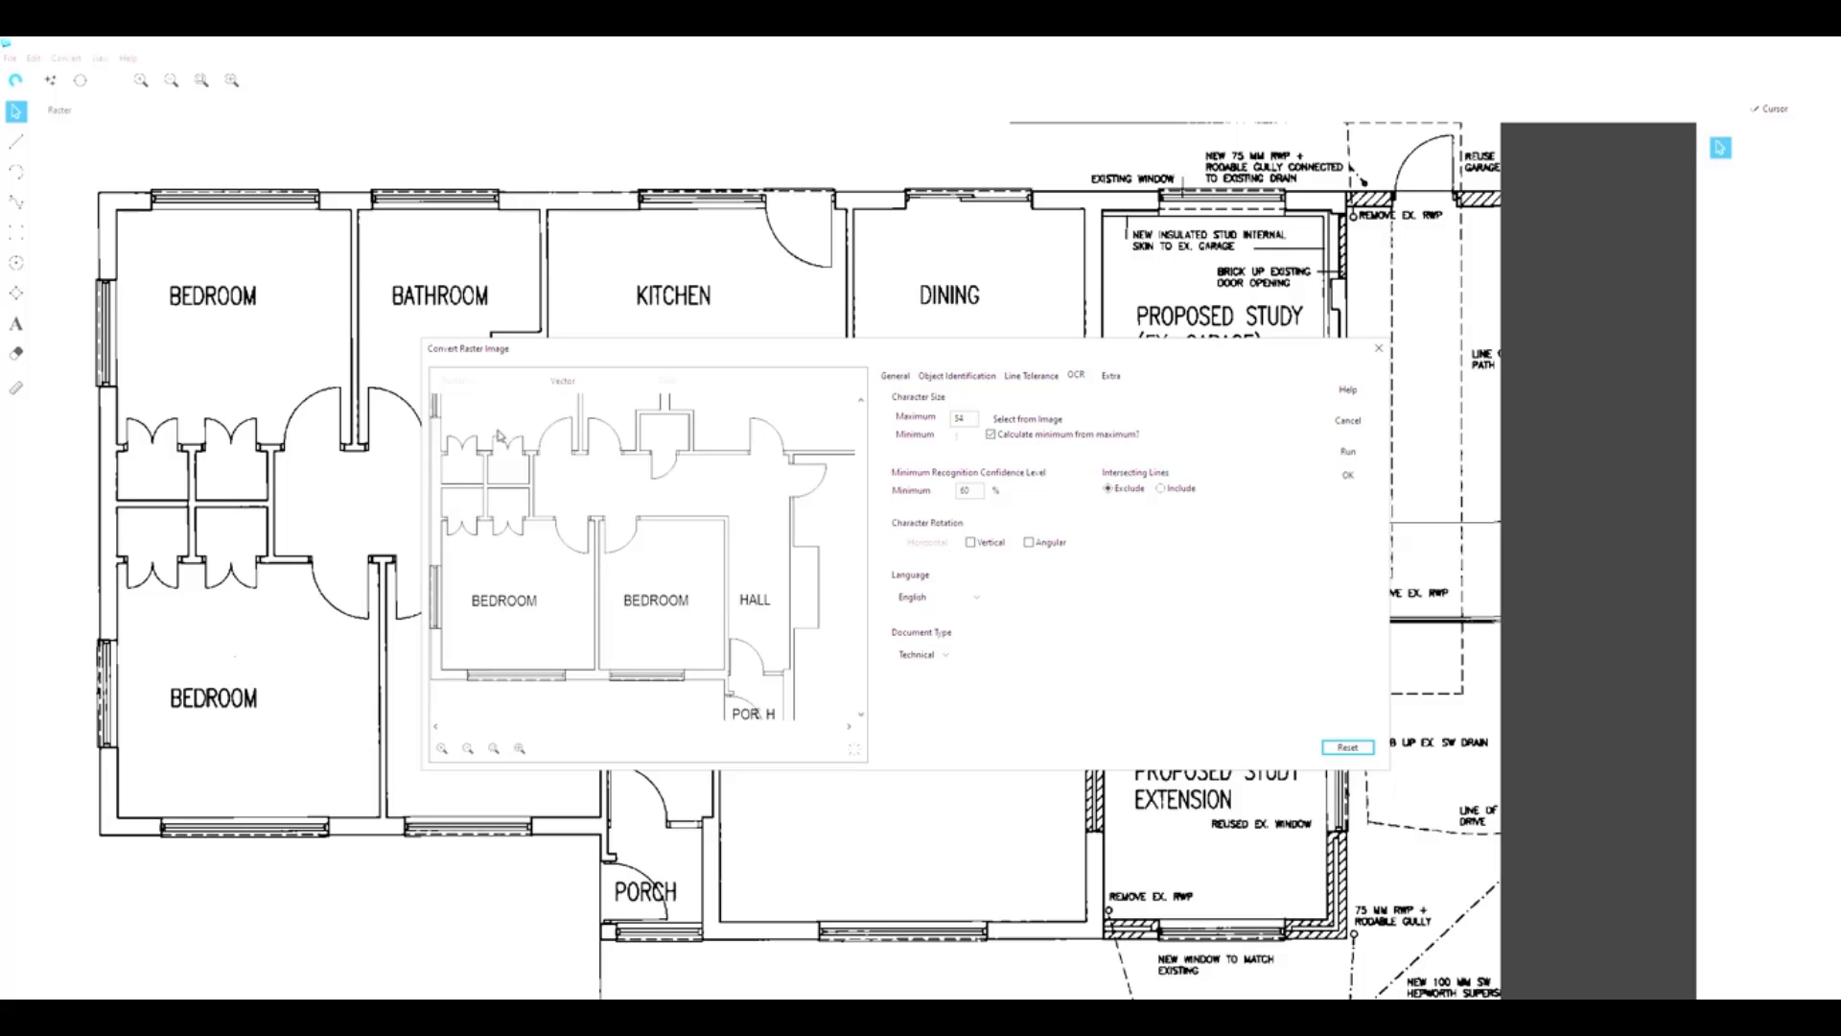
{"action": "left_click", "coordinate": [566, 382]}
{"action": "left_click", "coordinate": [704, 386]}
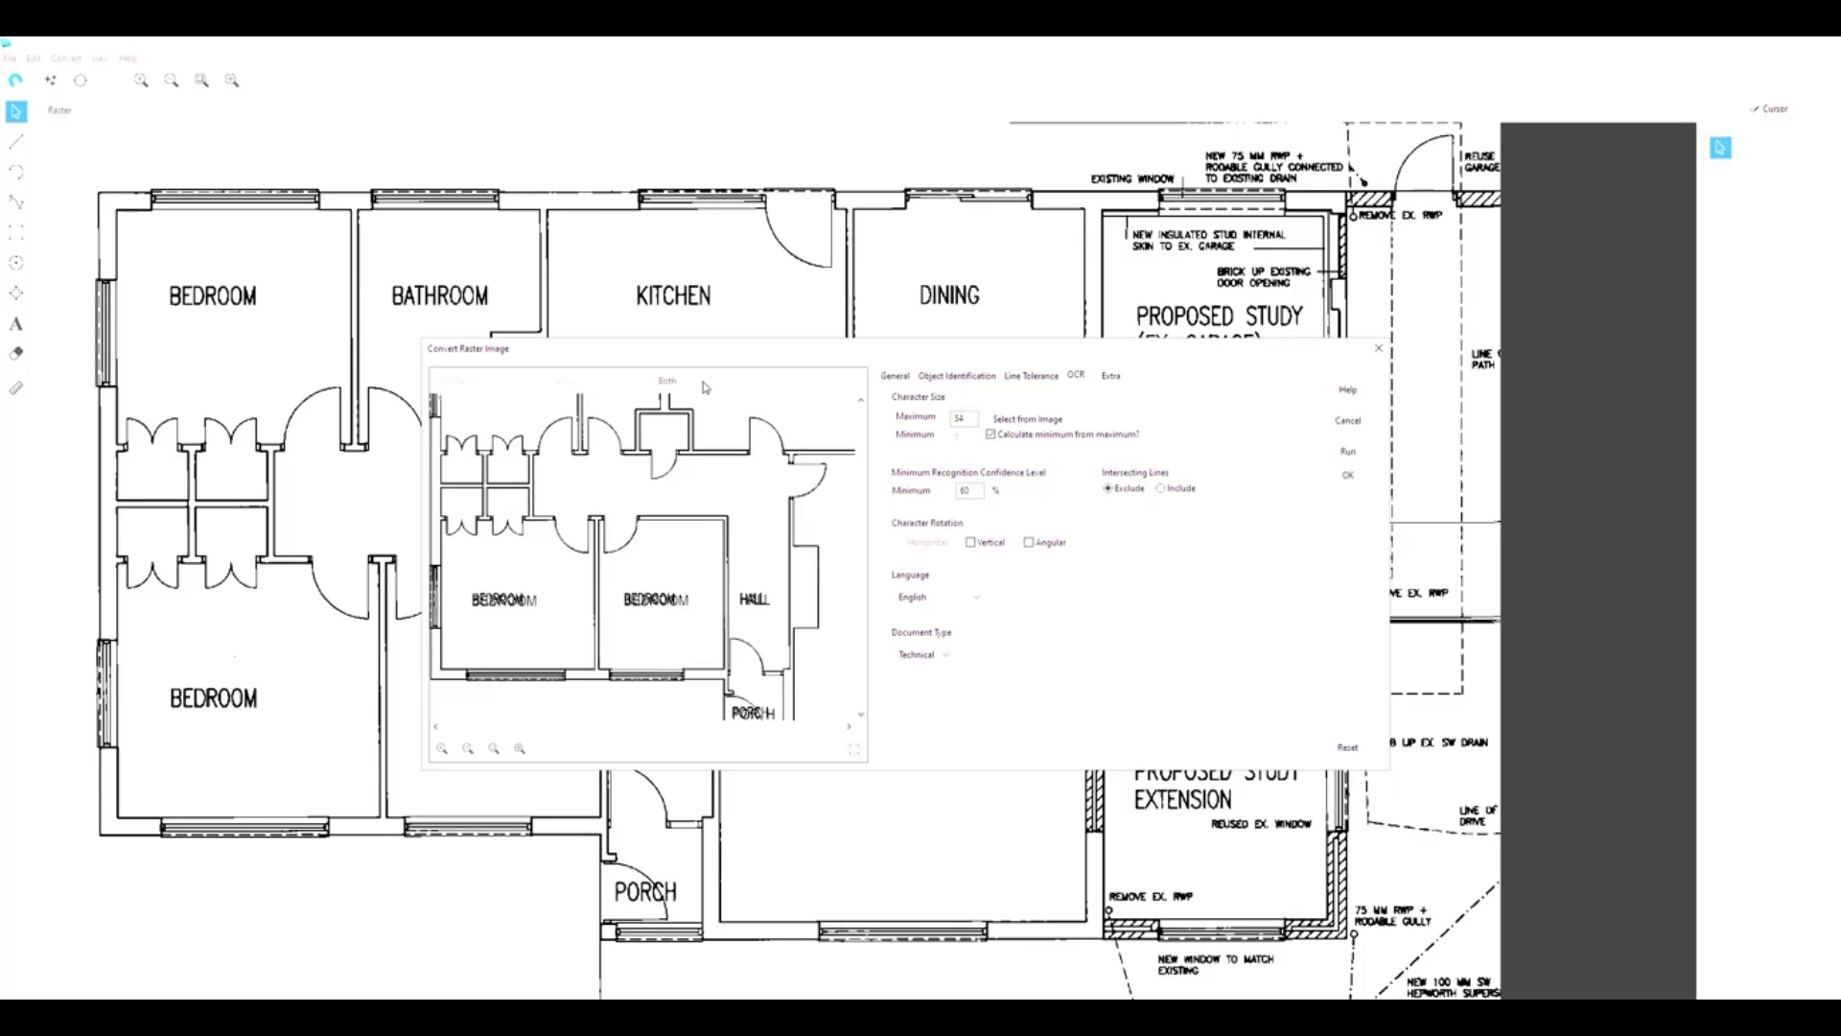
{"action": "left_click", "coordinate": [860, 750]}
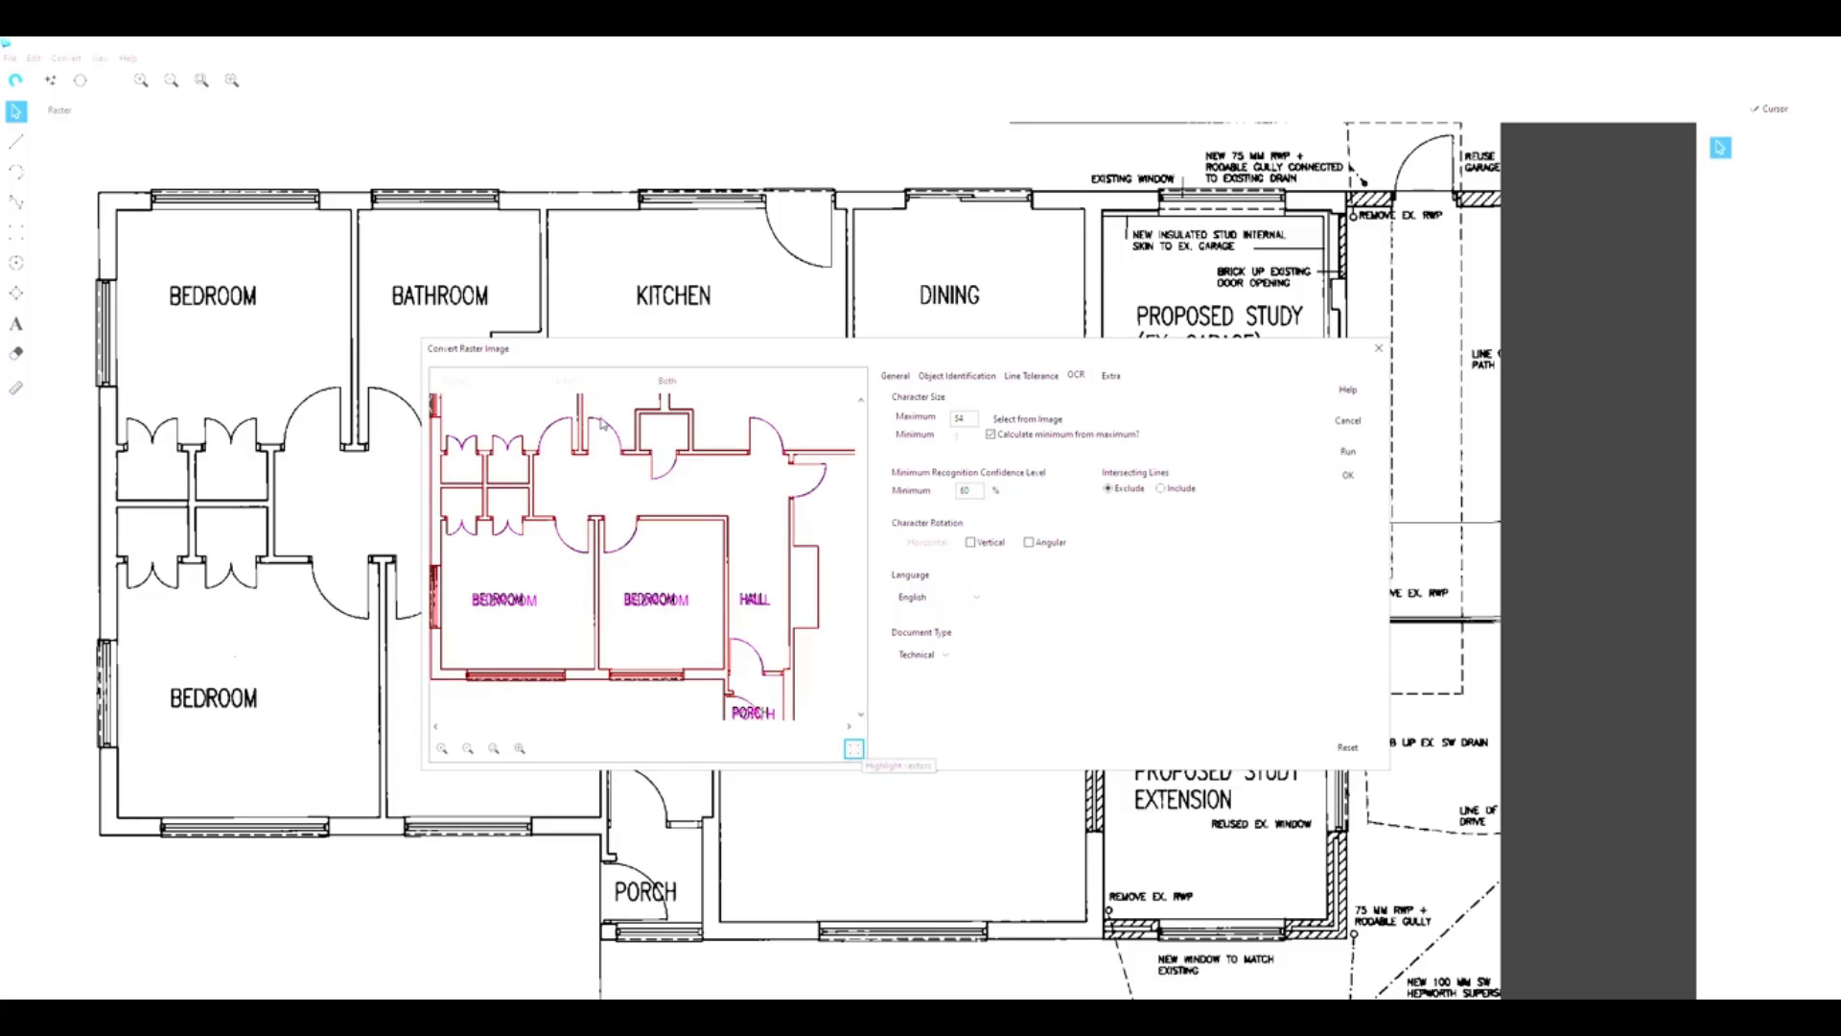
{"action": "left_click", "coordinate": [589, 382]}
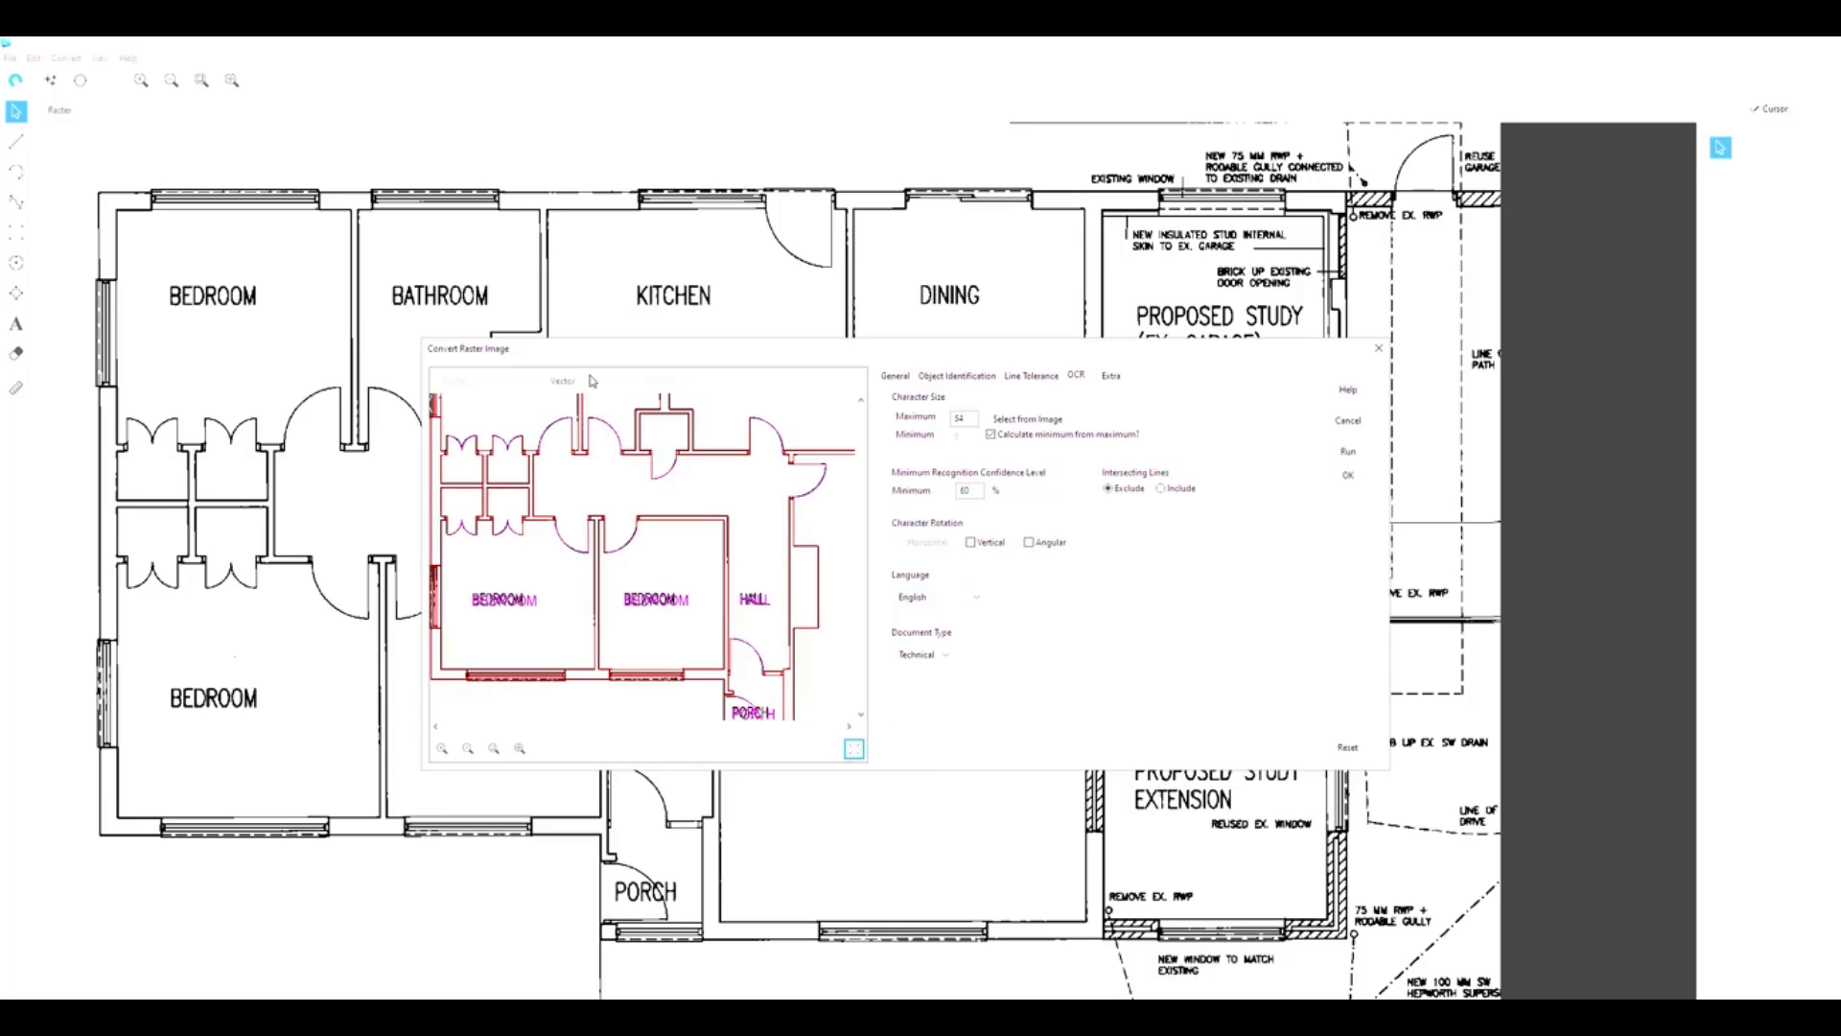
{"action": "left_click", "coordinate": [678, 383]}
{"action": "left_click", "coordinate": [484, 385]}
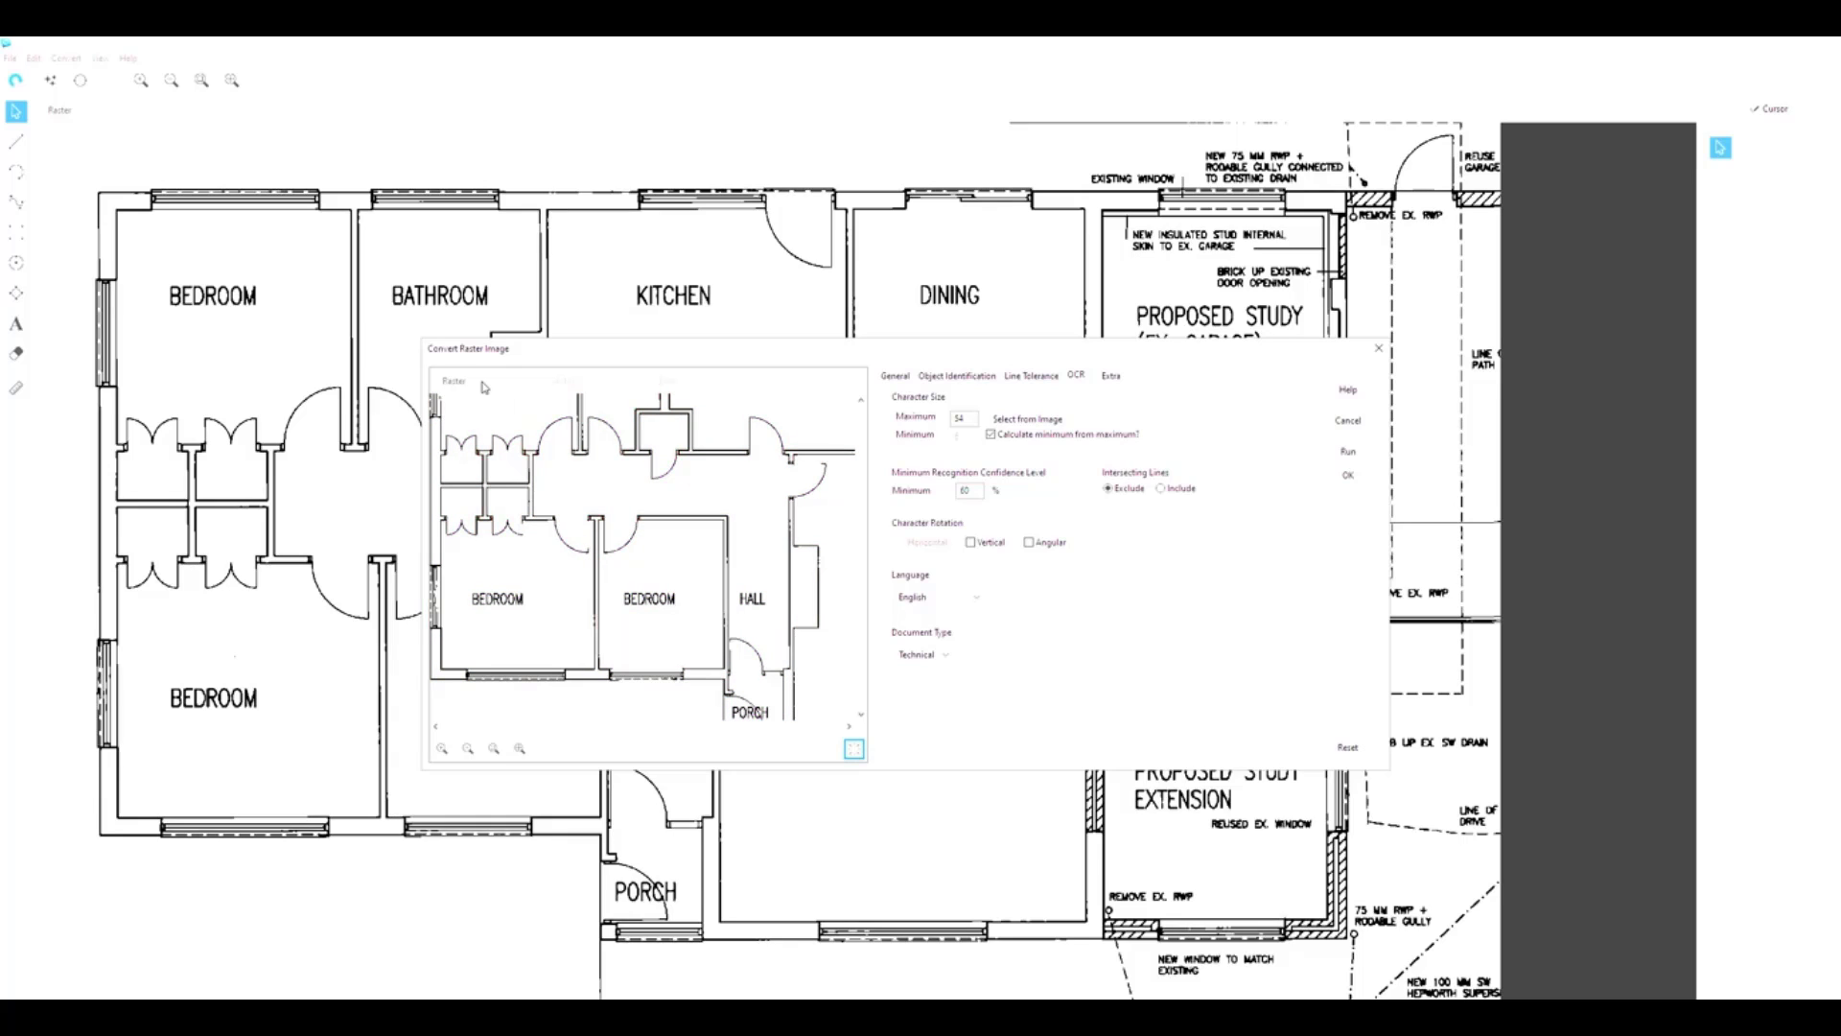
{"action": "left_click", "coordinate": [698, 382]}
{"action": "left_click", "coordinate": [598, 381]}
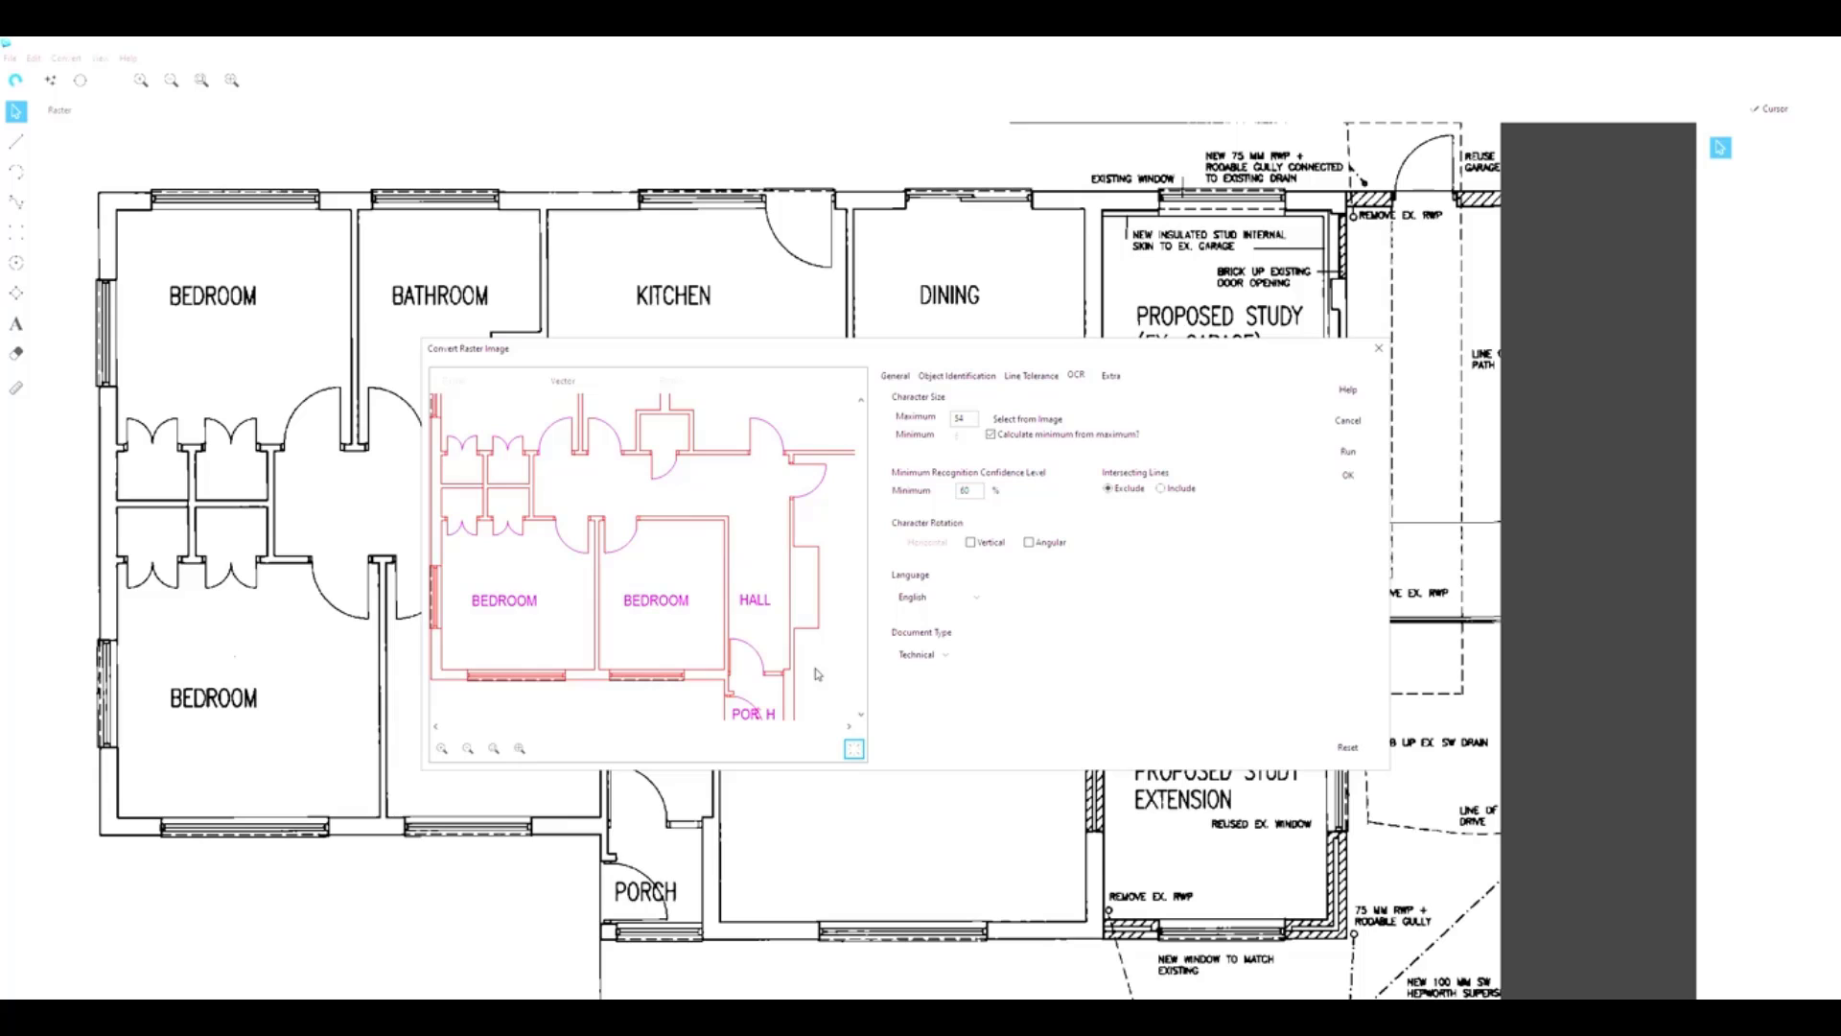
Step: Turn off the vector highlighting in the conversion preview and accept the vectorized floor plan
{"action": "scroll", "coordinate": [817, 674], "scroll_direction": "down", "scroll_amount": 2}
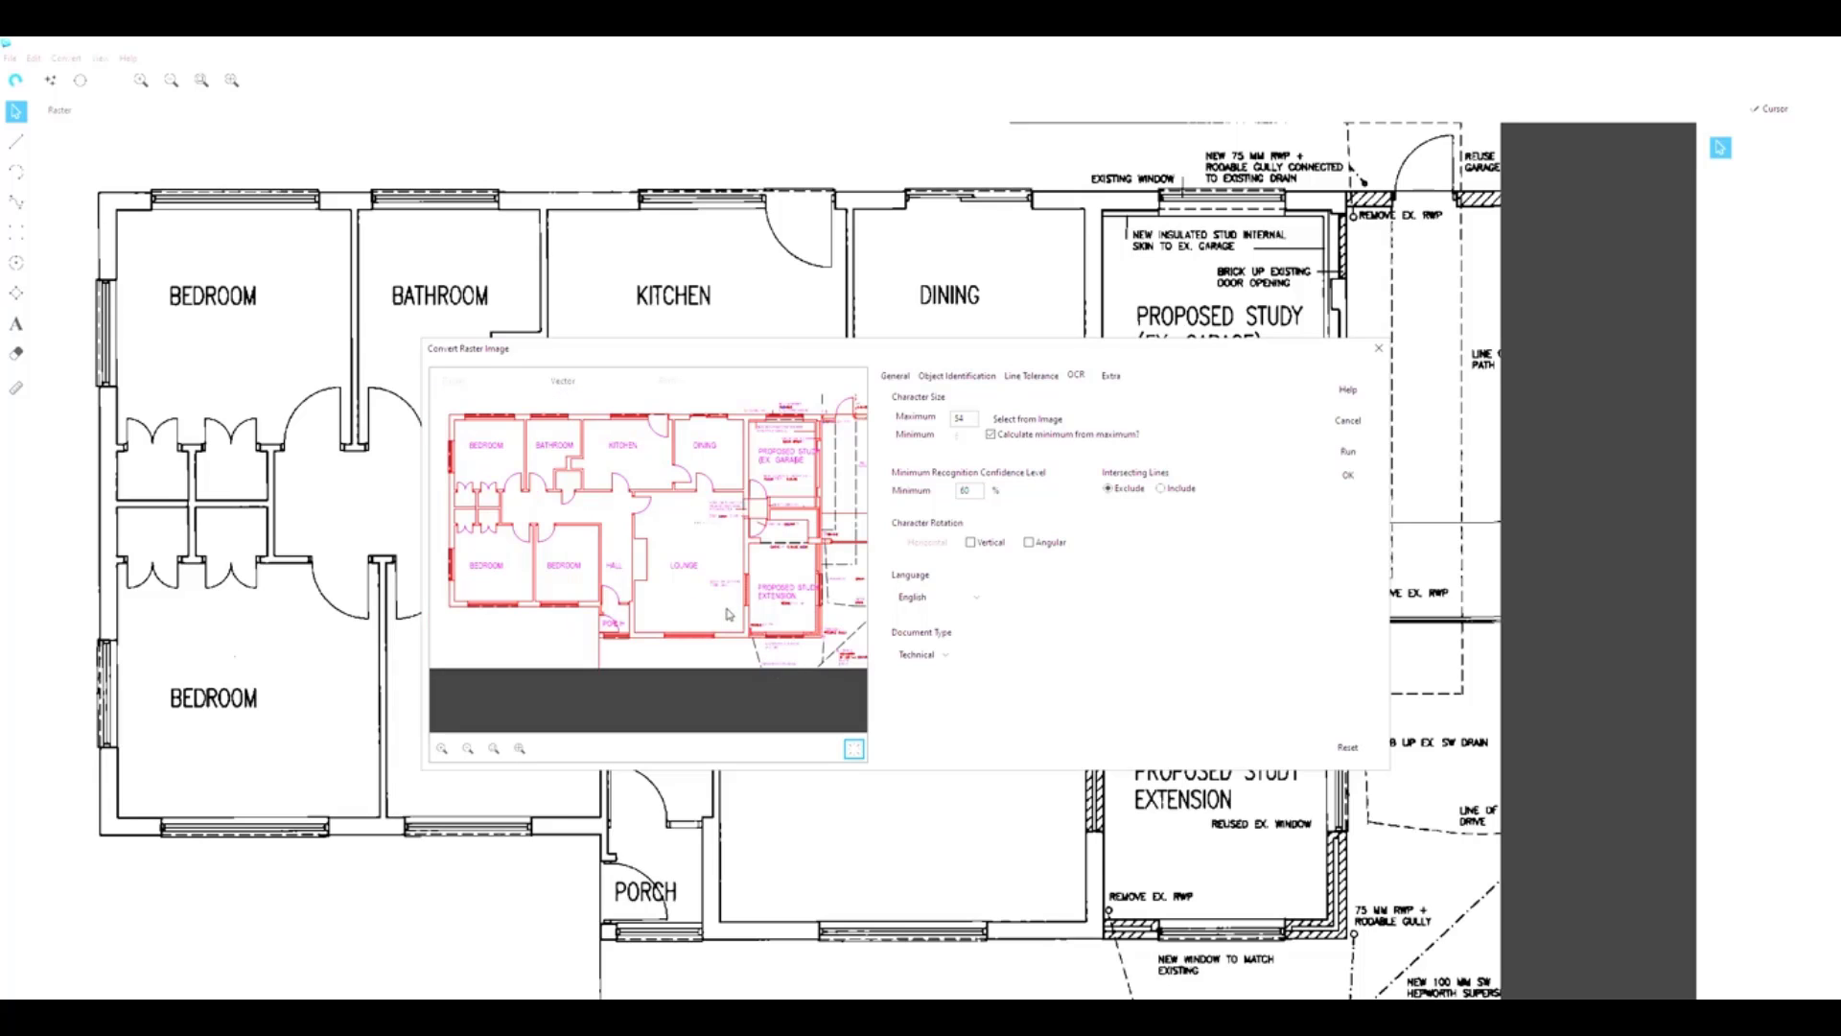
{"action": "left_click", "coordinate": [857, 759]}
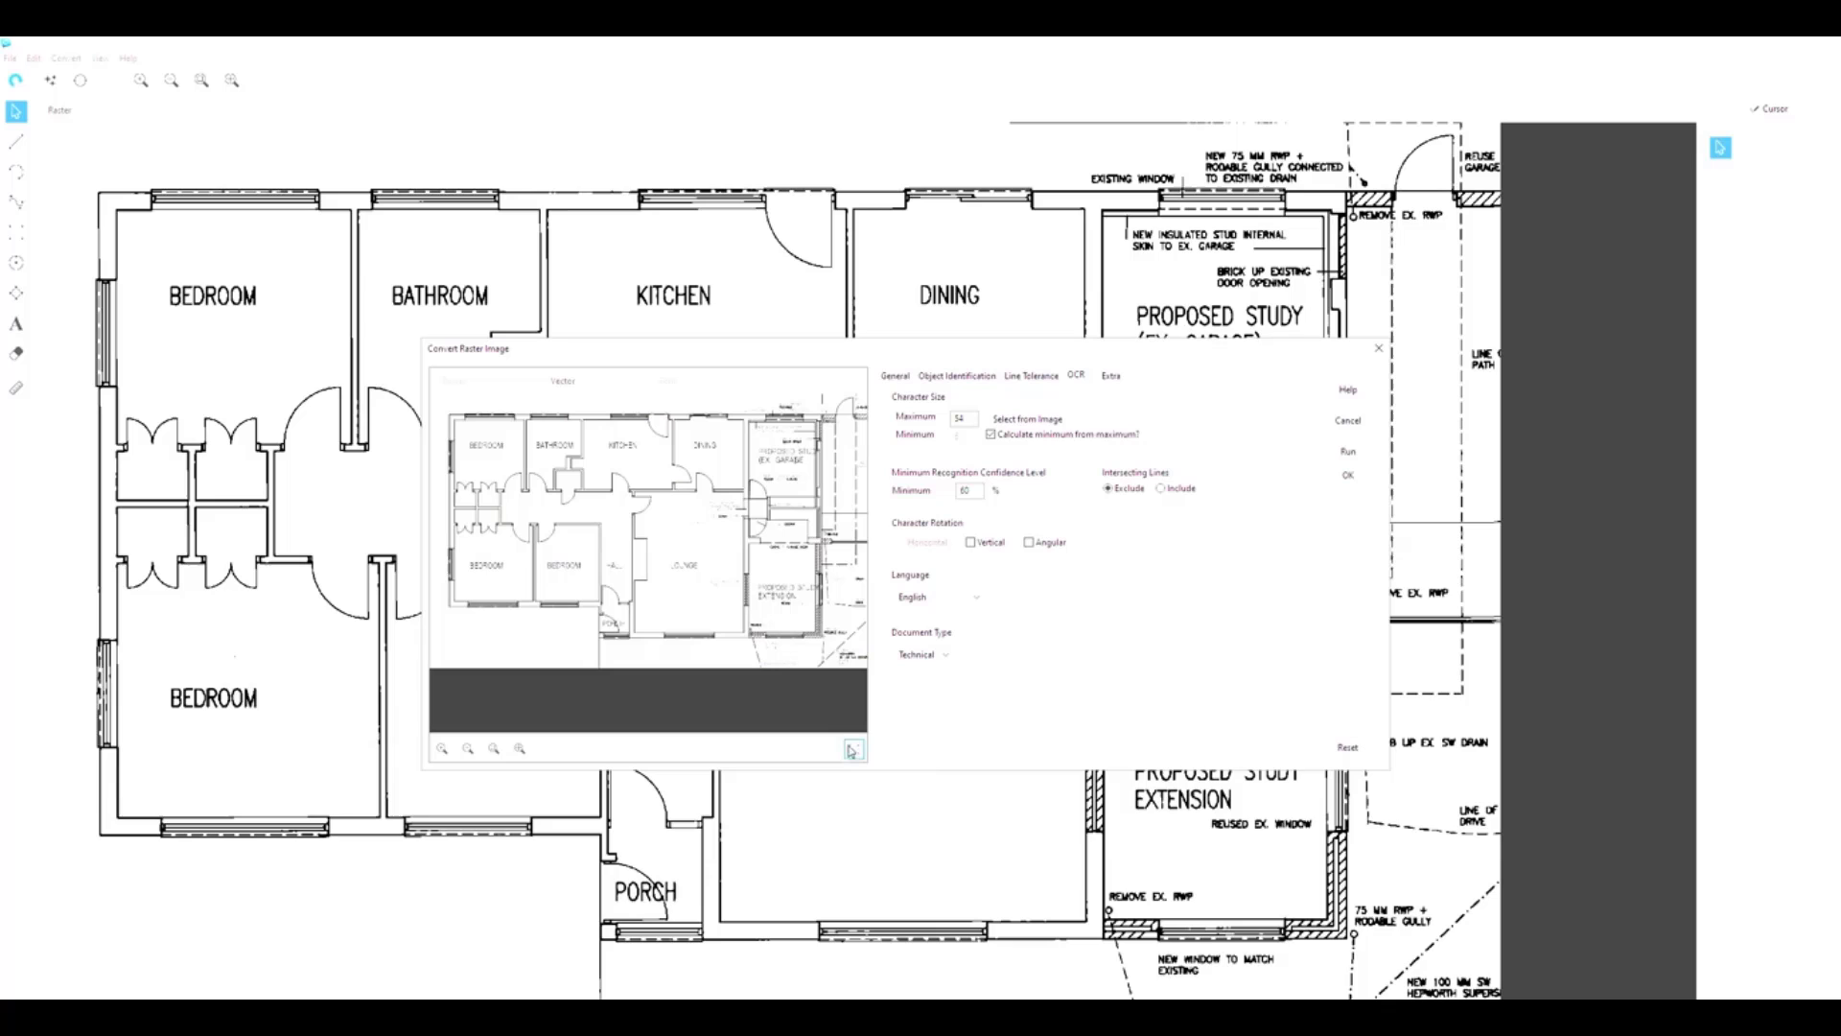
{"action": "left_click", "coordinate": [1352, 478]}
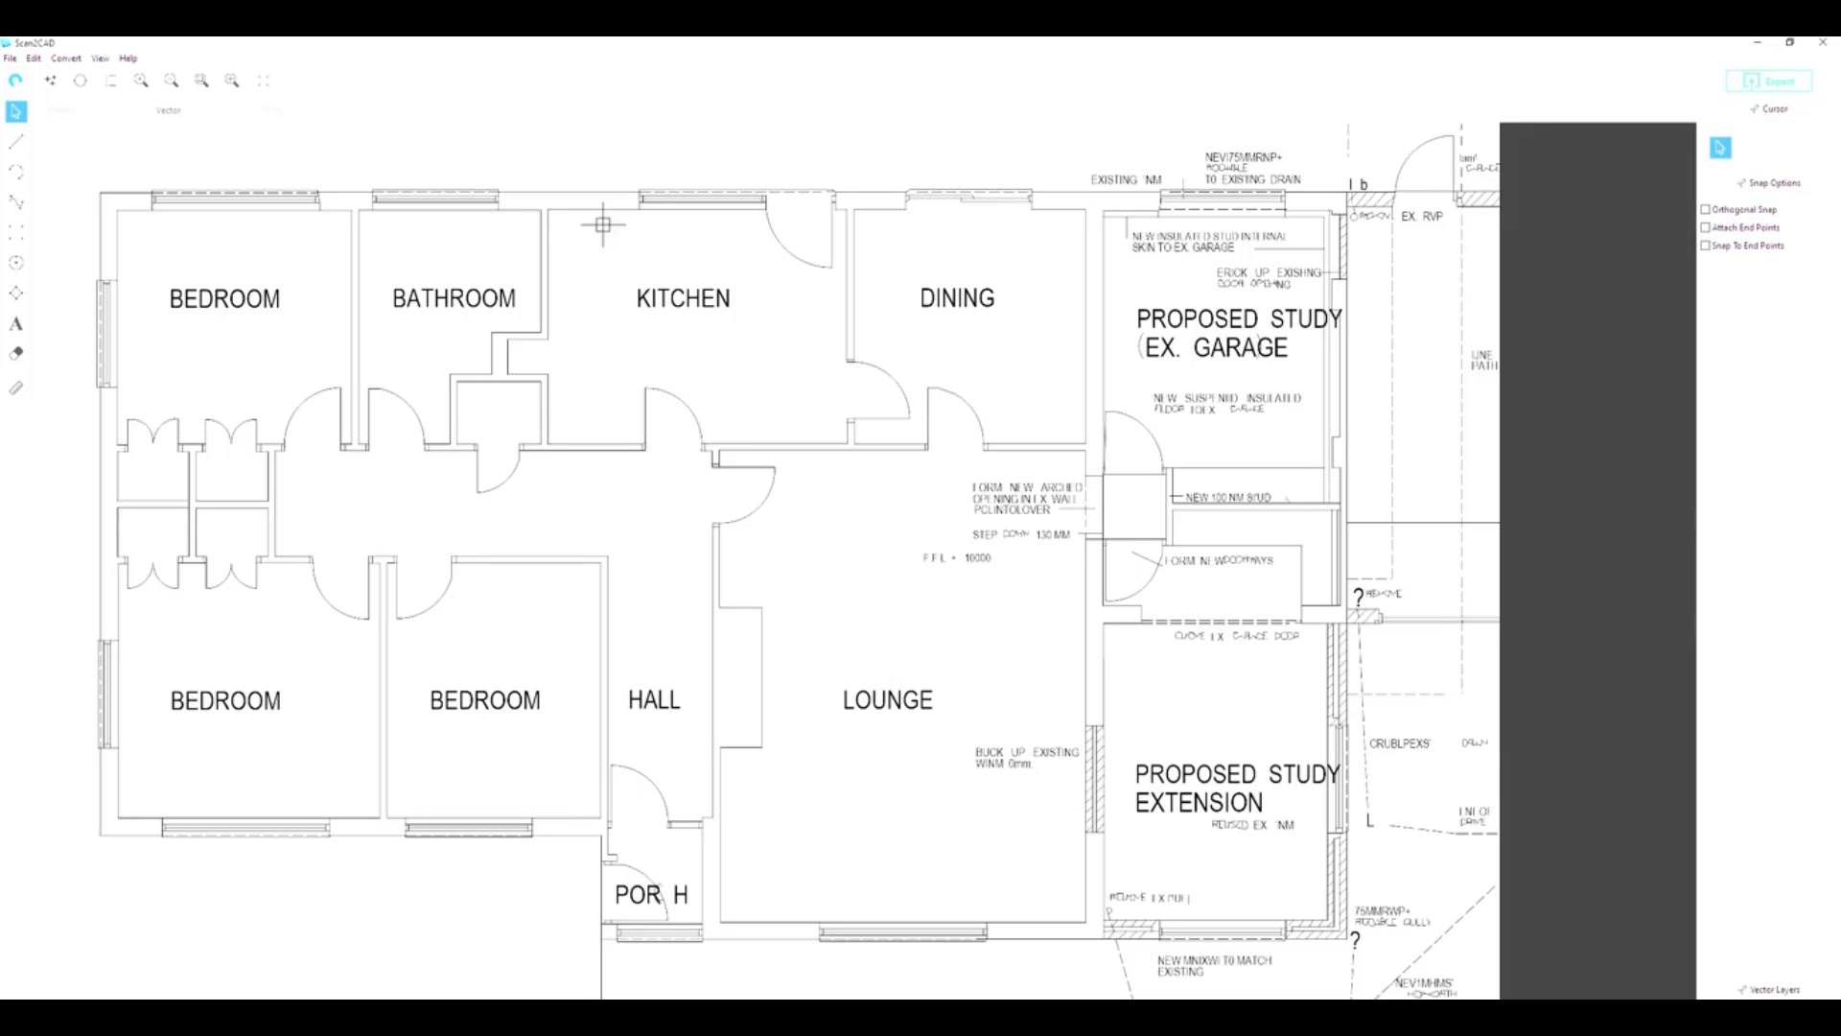
Step: Export the vectors as a DXF (R14 and later) file named "Converted for Import into Vectorworks", keeping the default export options
{"action": "left_click", "coordinate": [1781, 86]}
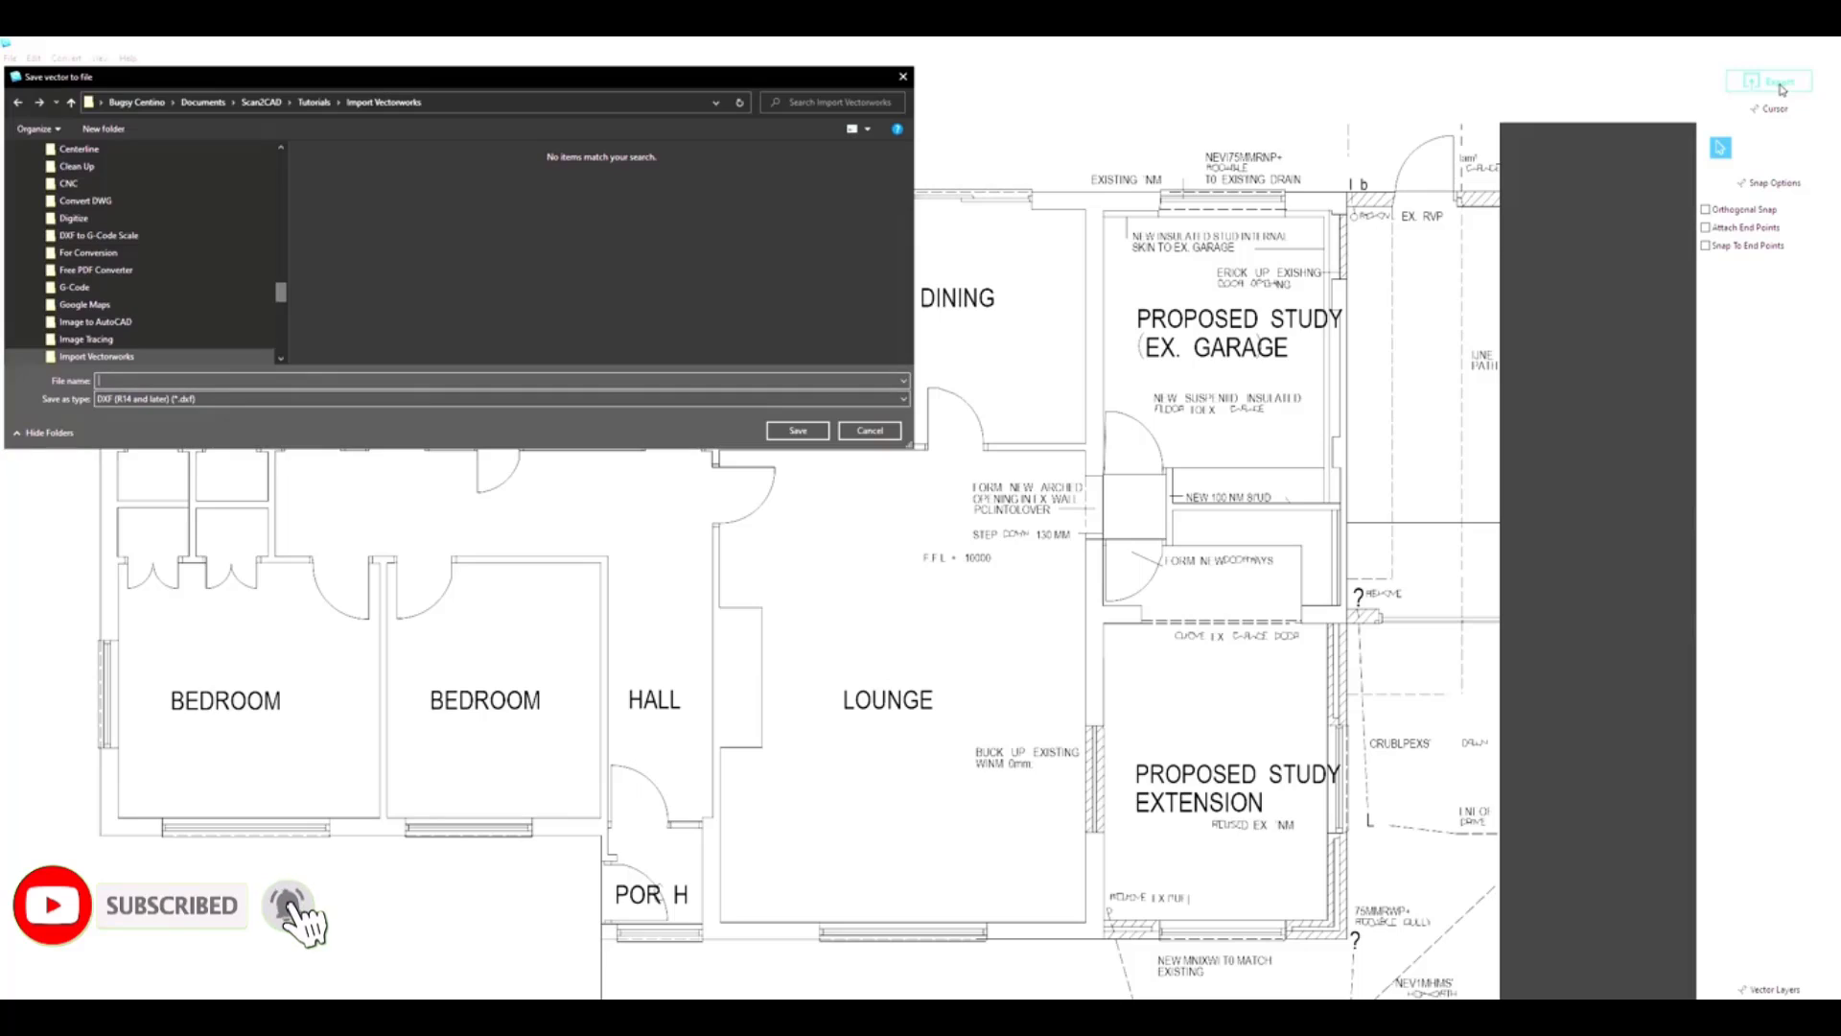
{"action": "left_click", "coordinate": [228, 402]}
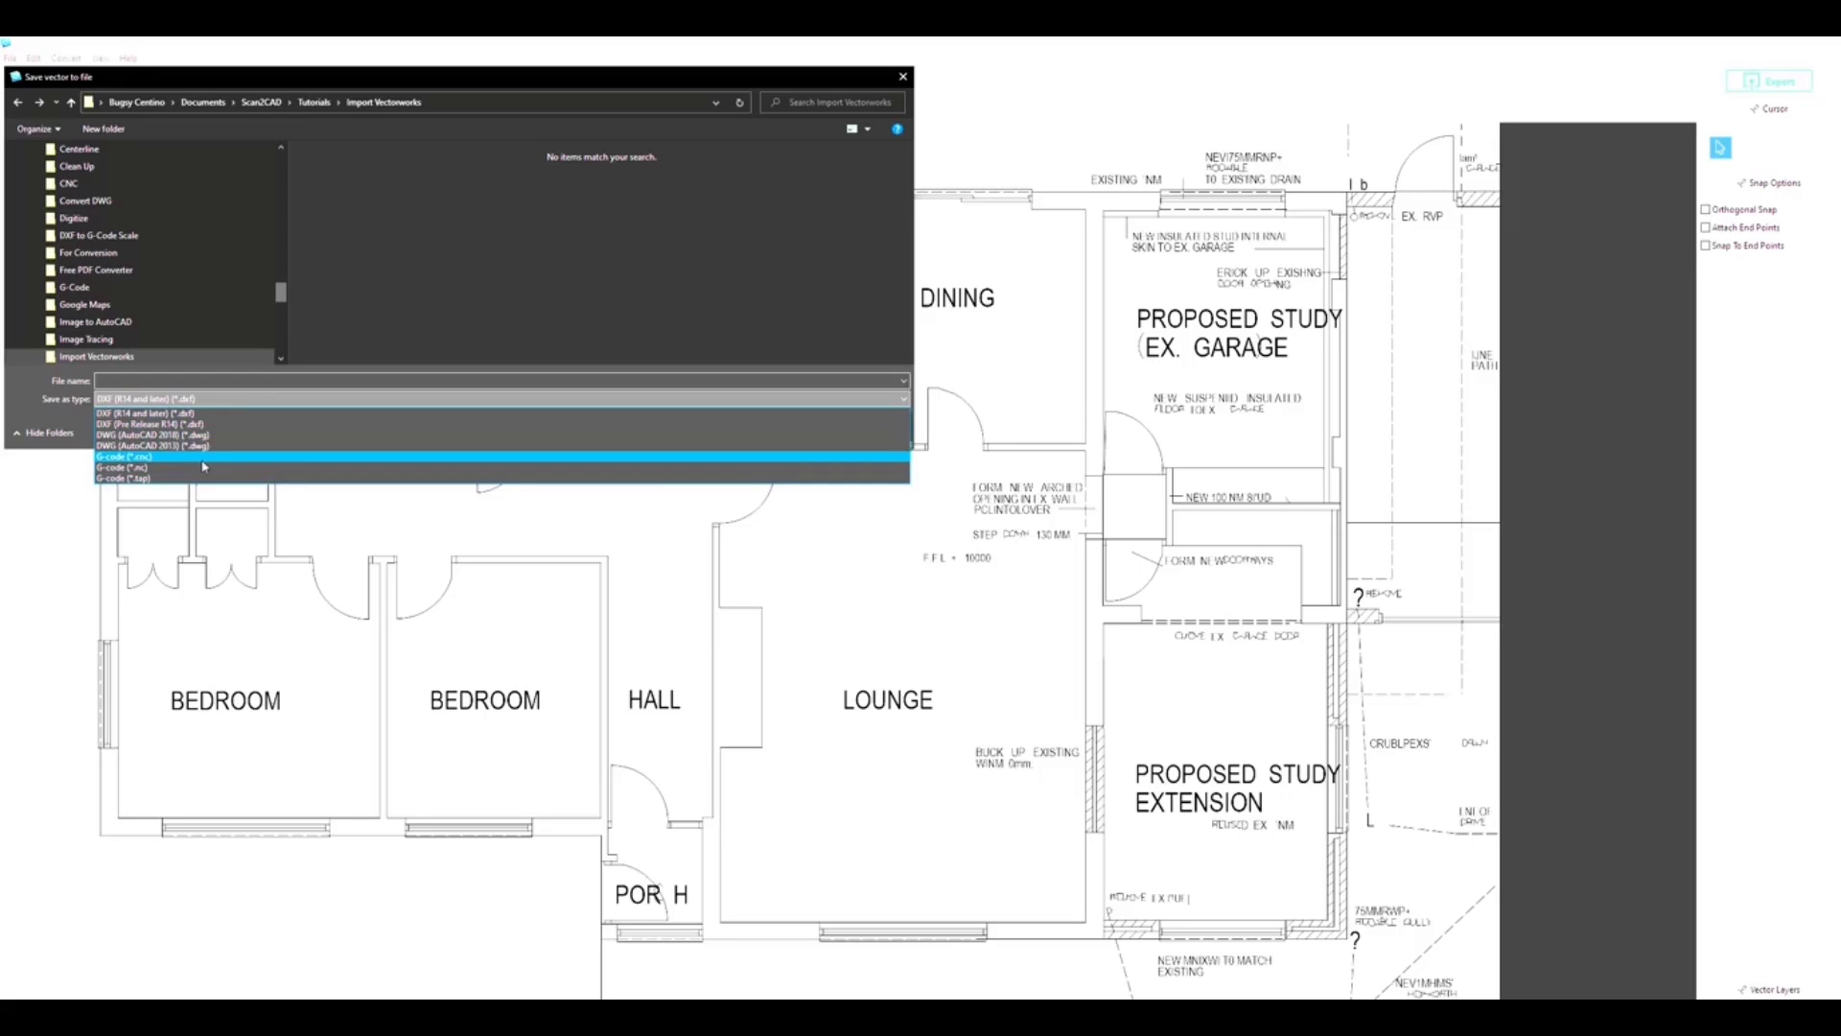
{"action": "left_click", "coordinate": [219, 413]}
{"action": "left_click", "coordinate": [224, 381]}
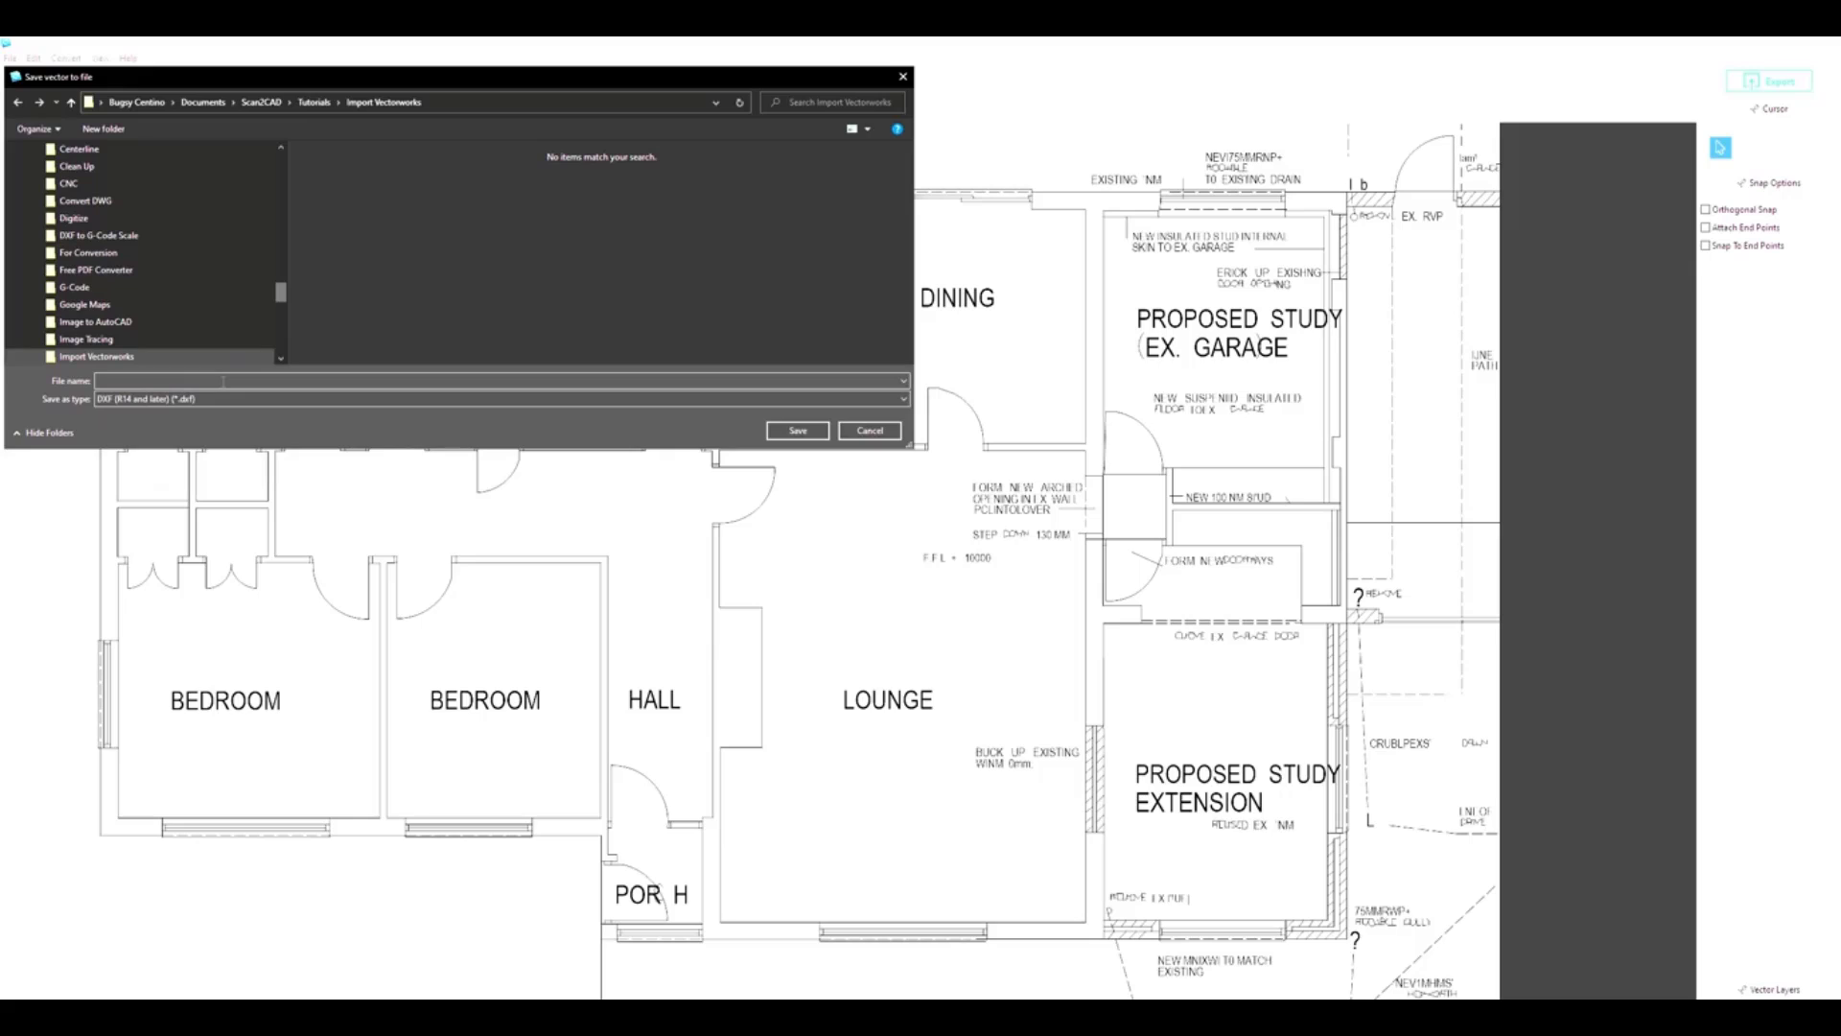
{"action": "type", "text": "Converted for Import into Vectorworks"}
{"action": "left_click", "coordinate": [778, 430]}
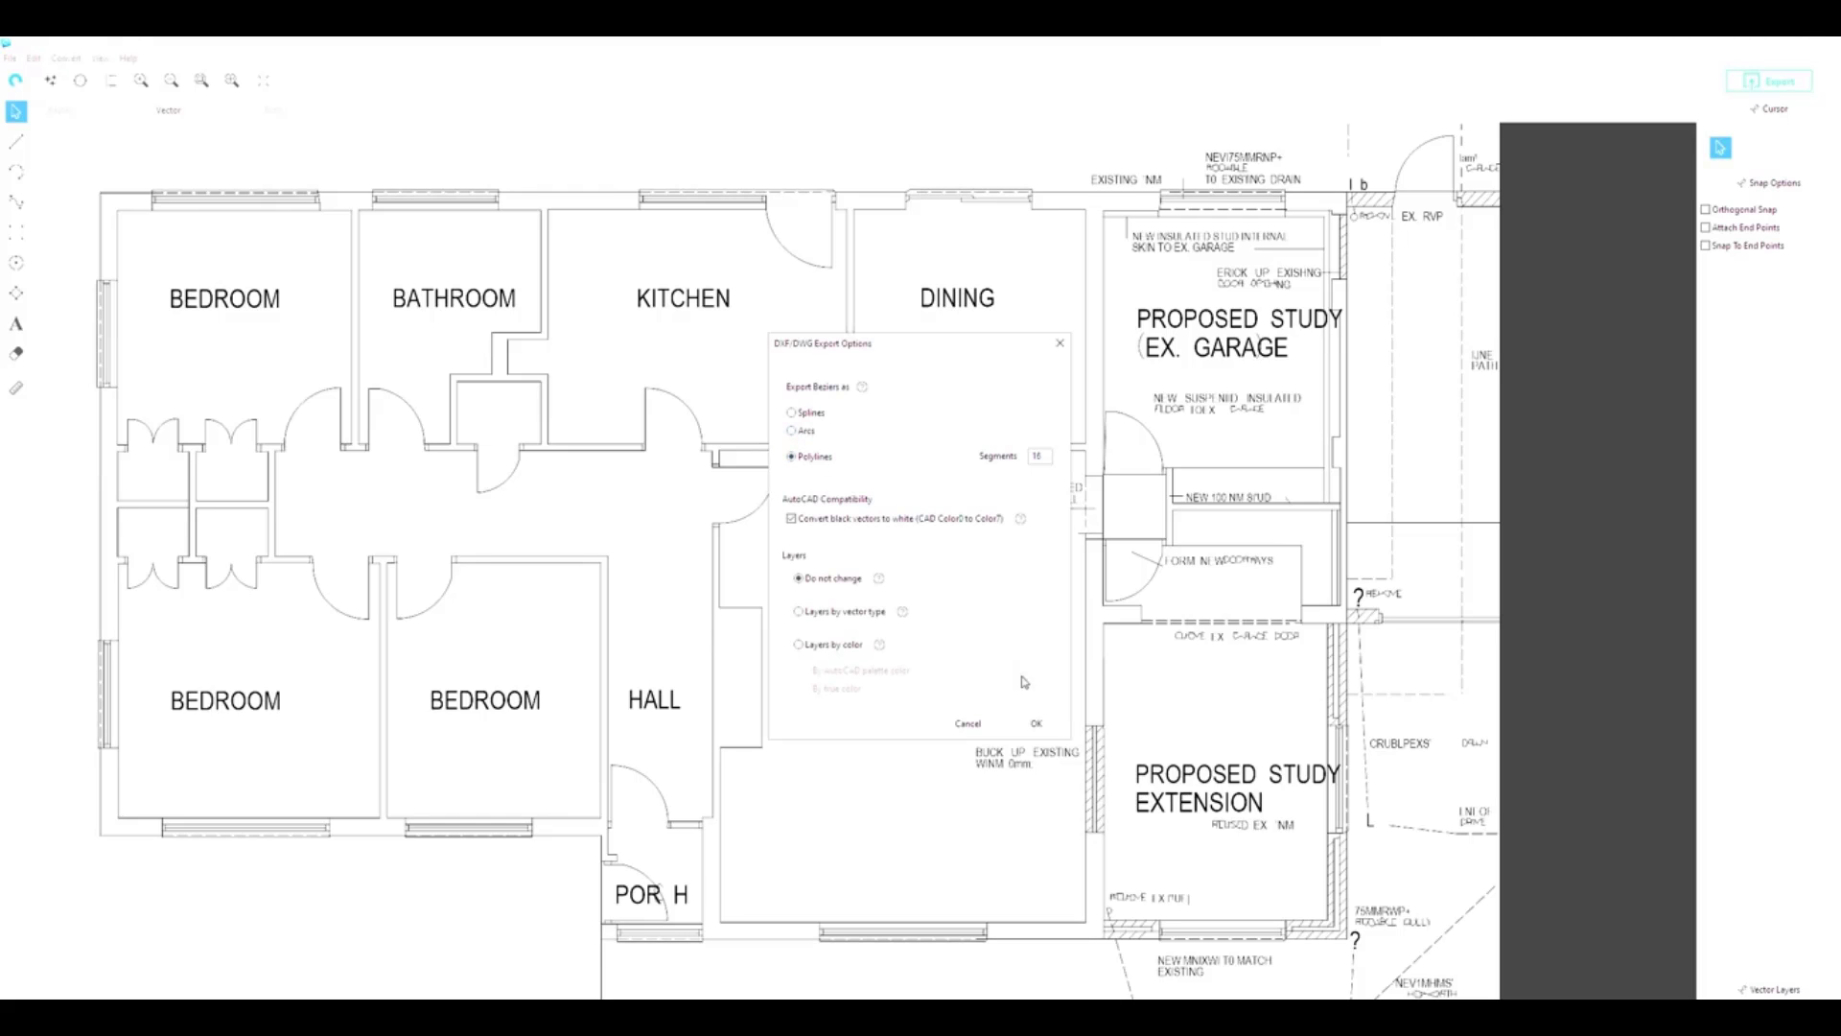
{"action": "left_click", "coordinate": [1038, 724]}
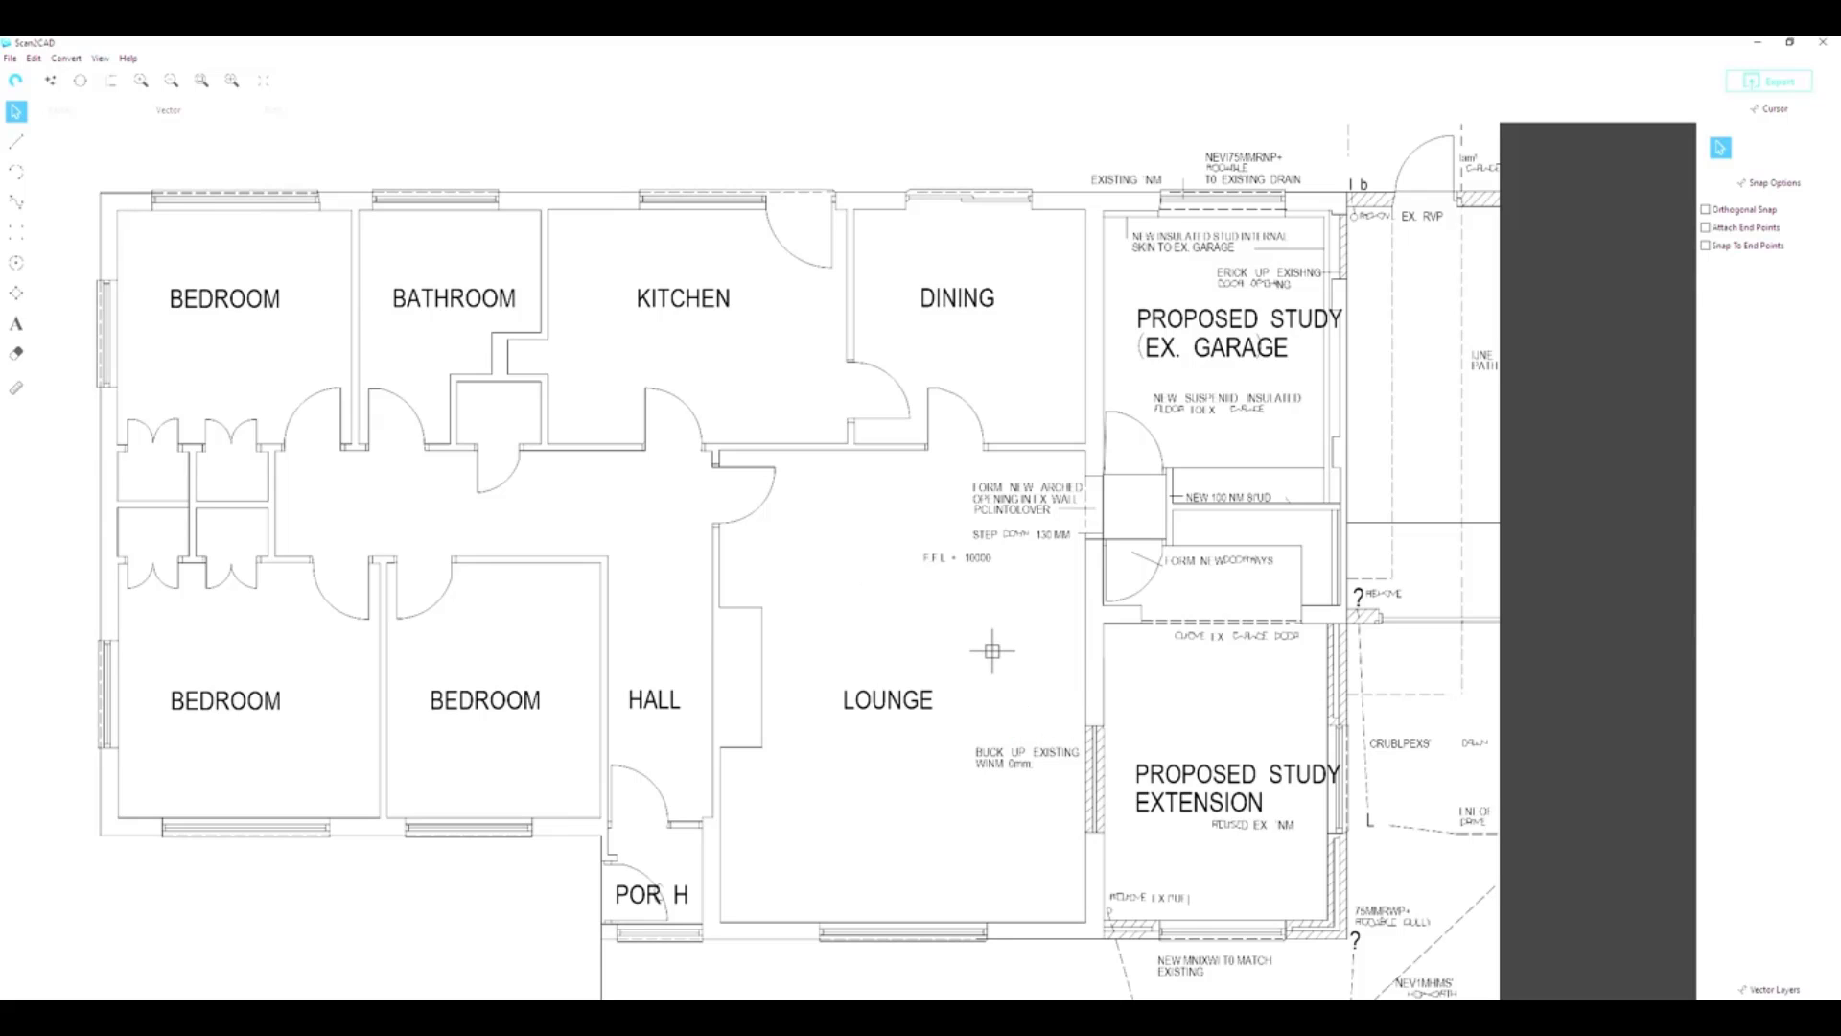
Step: Compare the original raster floor plan with the converted vector drawing
{"action": "left_click", "coordinate": [60, 112]}
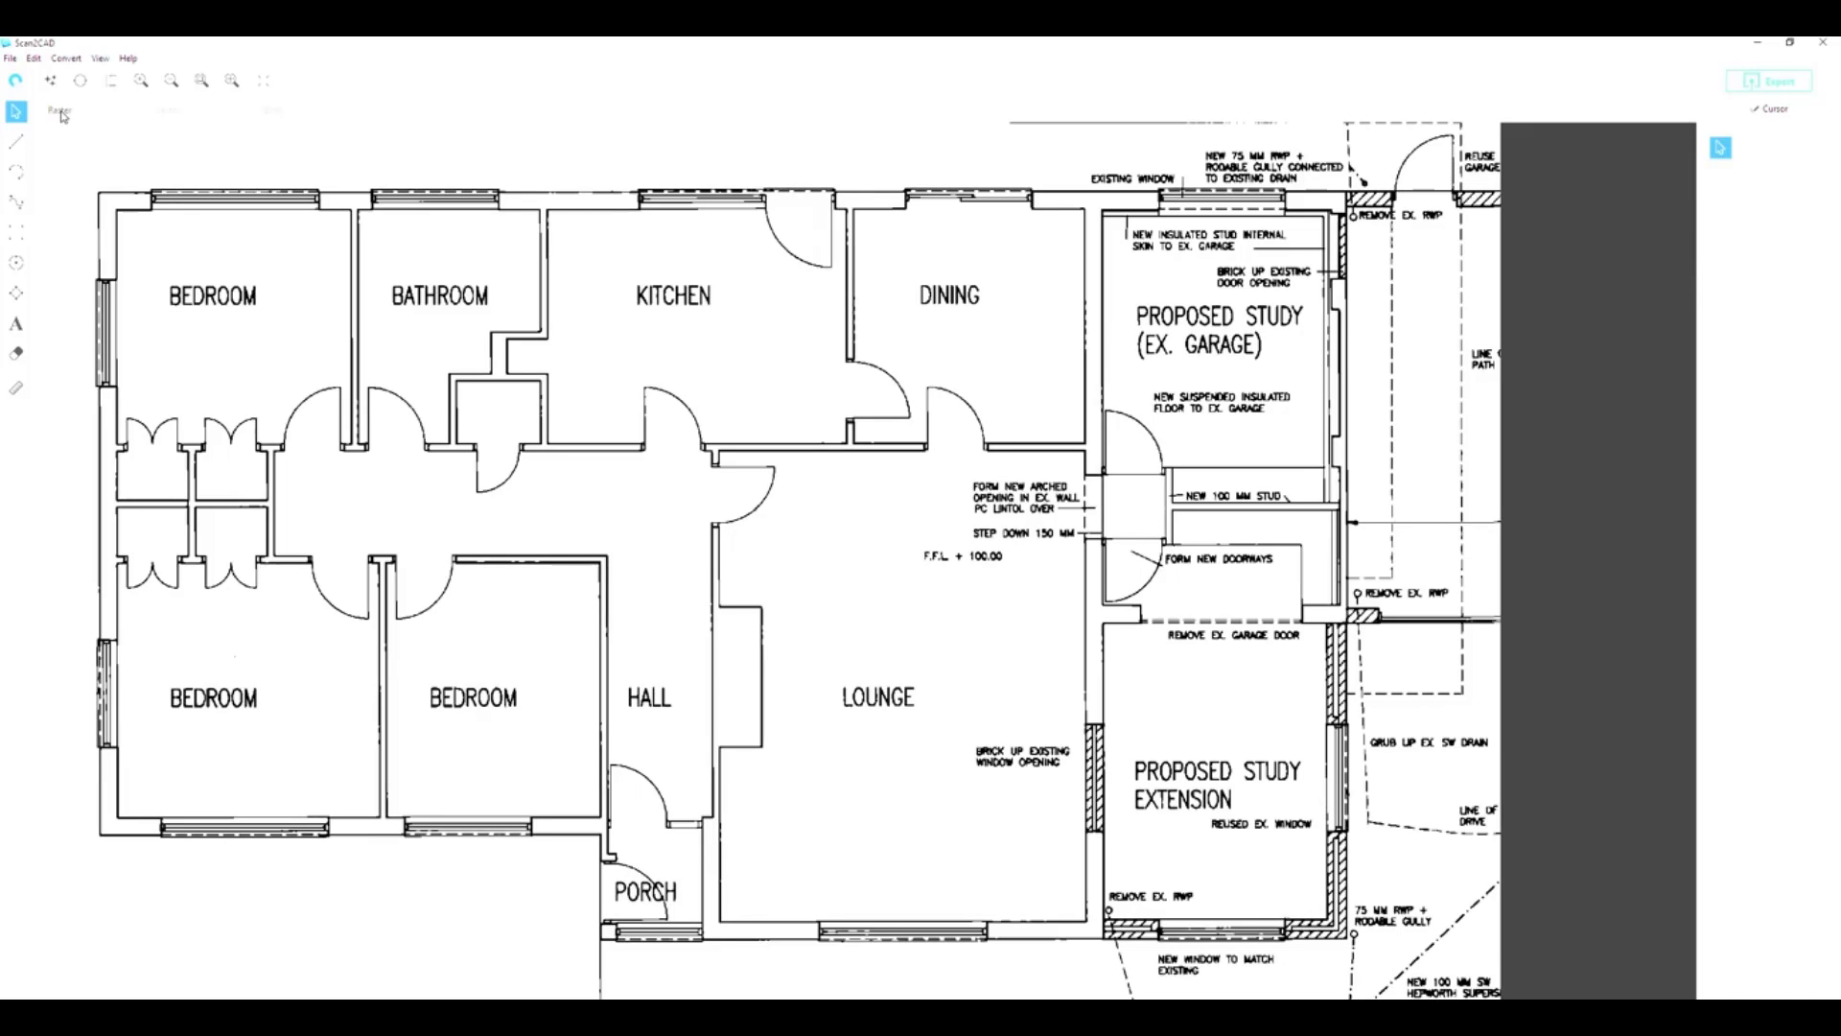
{"action": "left_click", "coordinate": [170, 116]}
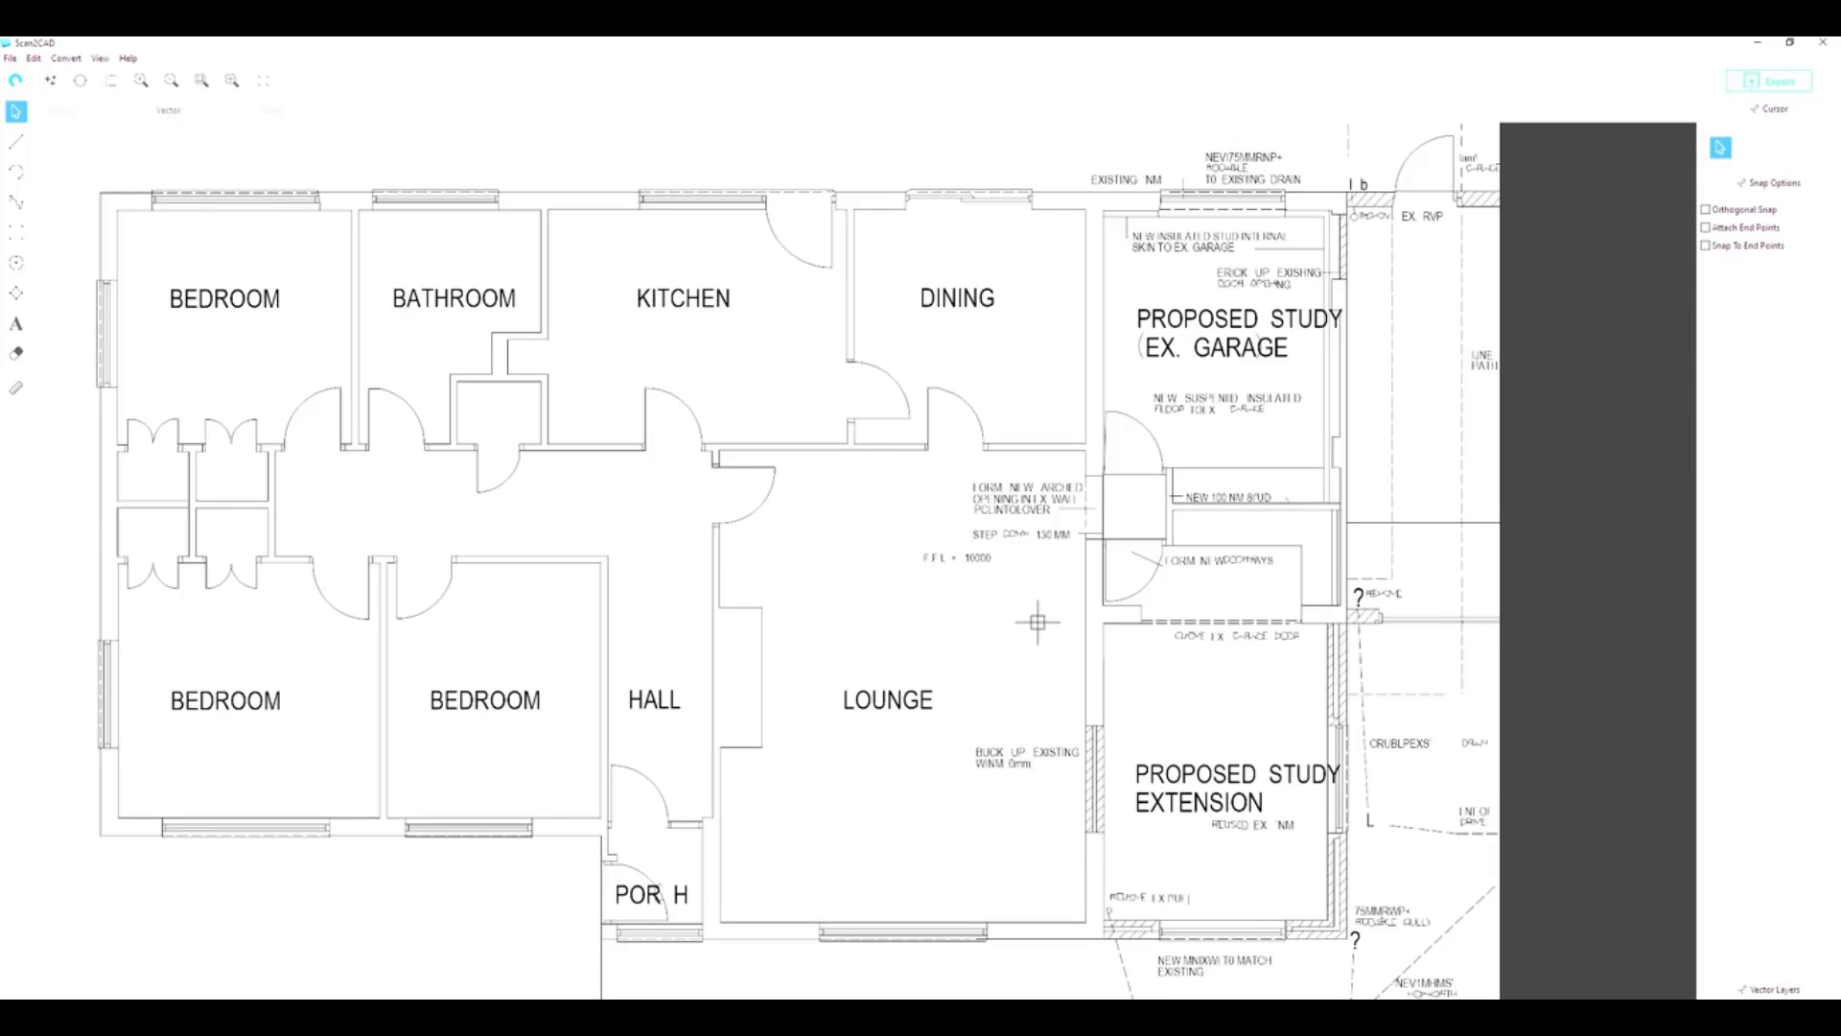